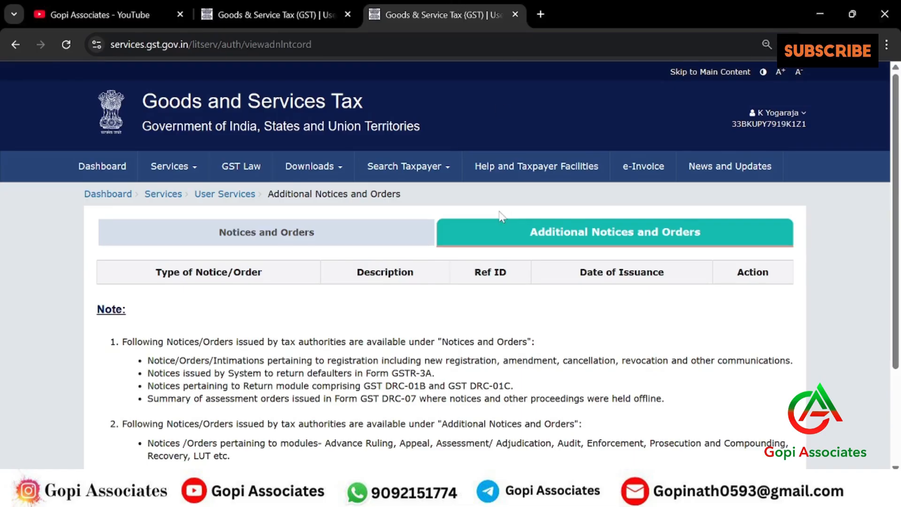
Close the additional notices tab and bring up the GST returns for February, Quarter 4 (Jan - Mar) of 2024-25.
{"action": "left_click", "coordinate": [515, 15]}
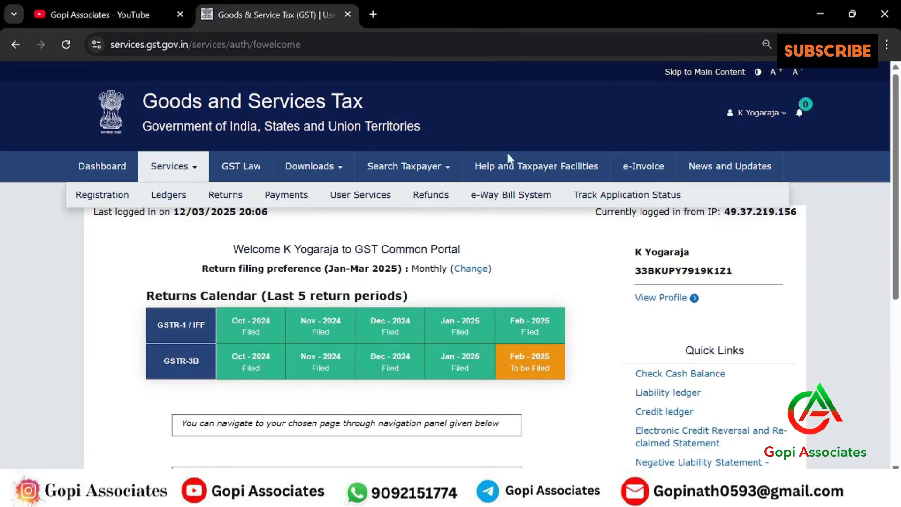
{"action": "scroll", "coordinate": [522, 72], "scroll_direction": "down", "scroll_amount": 6}
{"action": "left_click", "coordinate": [207, 262]}
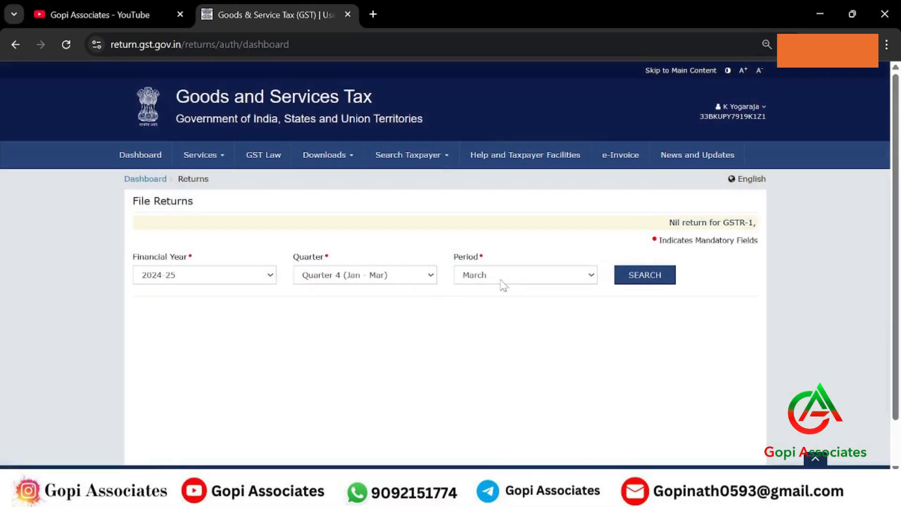
{"action": "left_click", "coordinate": [503, 285]}
{"action": "left_click", "coordinate": [503, 310]}
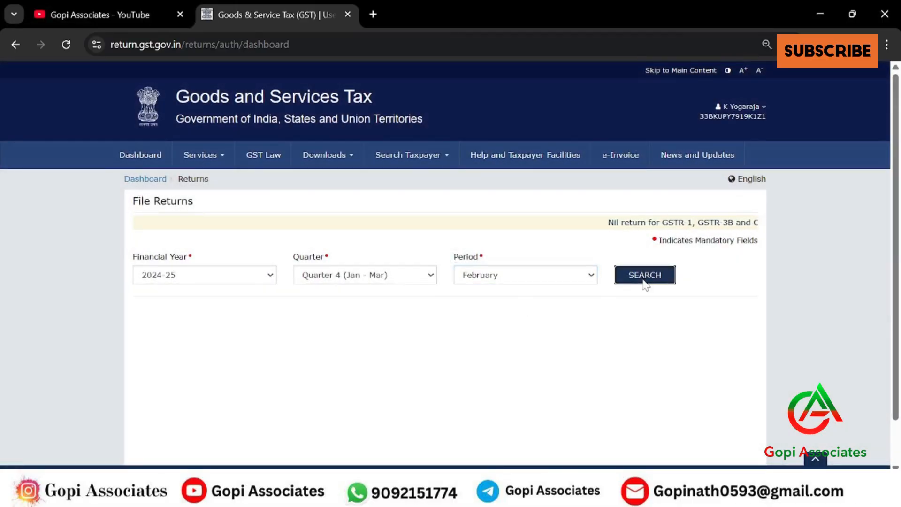
{"action": "left_click", "coordinate": [644, 278]}
{"action": "scroll", "coordinate": [503, 264], "scroll_direction": "down", "scroll_amount": 5}
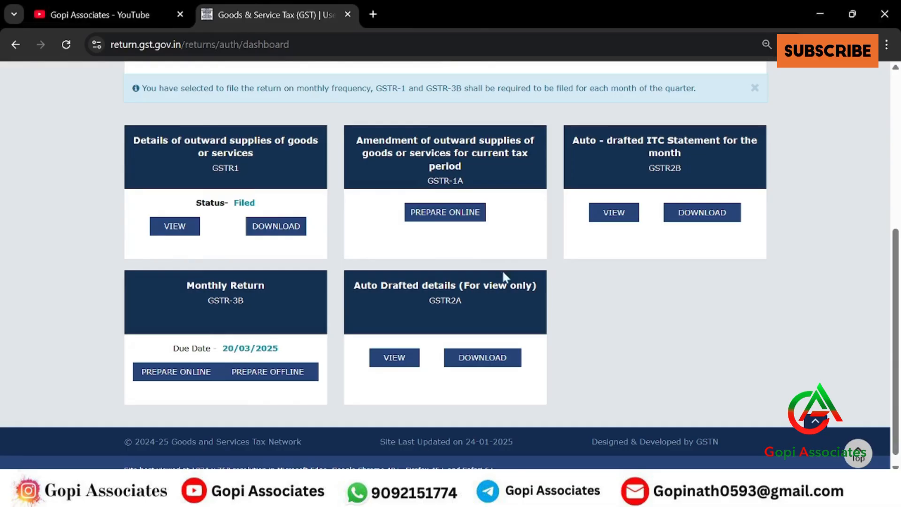
Open the auto-drafted GSTR2A details and list the suppliers under B2B Invoices.
{"action": "left_click", "coordinate": [460, 307]}
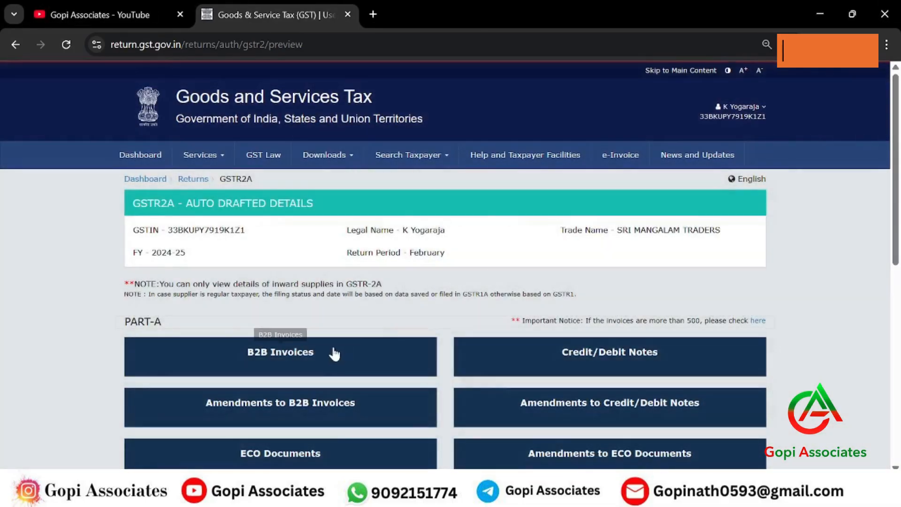
{"action": "left_click", "coordinate": [332, 352]}
{"action": "scroll", "coordinate": [488, 216], "scroll_direction": "down", "scroll_amount": 5}
{"action": "scroll", "coordinate": [489, 216], "scroll_direction": "down", "scroll_amount": 1}
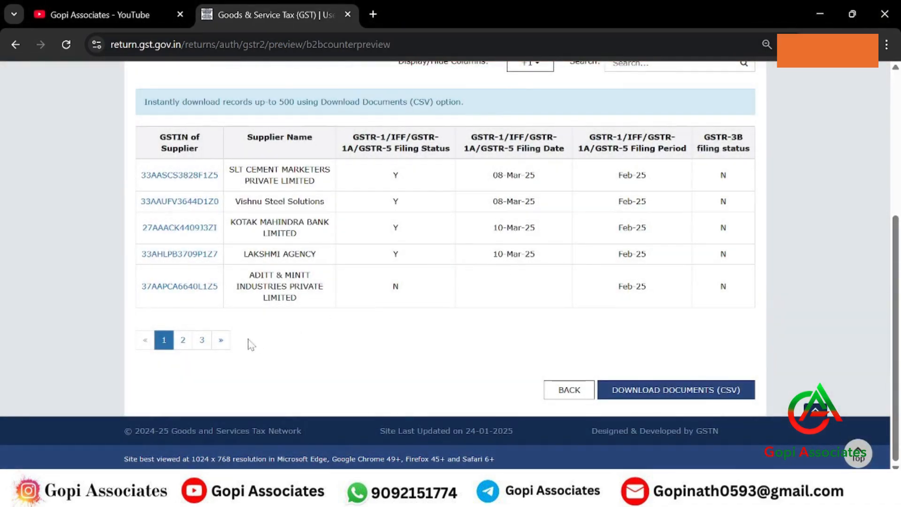
Check GSTR-1 filing status and dates across the supplier list pages, then open the invoices of ADITT & MINTT INDUSTRIES PRIVATE LIMITED.
{"action": "triple_click", "coordinate": [257, 286]}
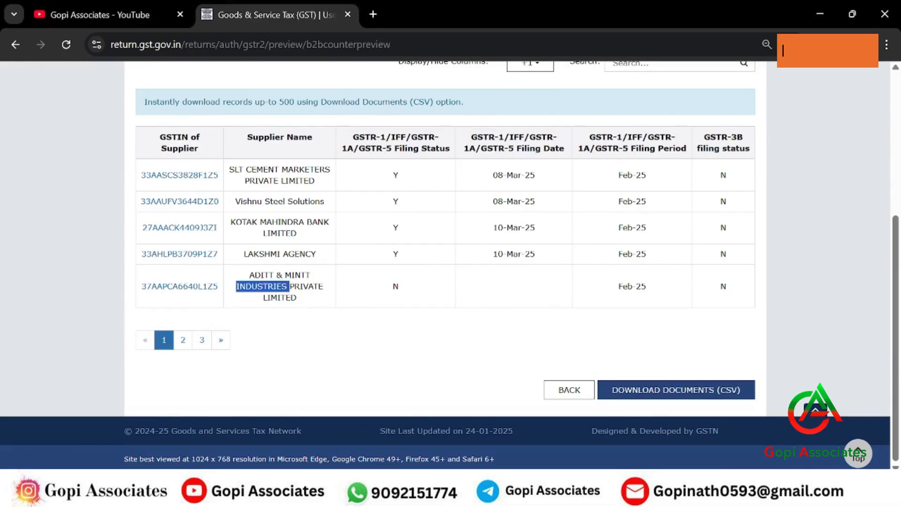
{"action": "left_click", "coordinate": [223, 342]}
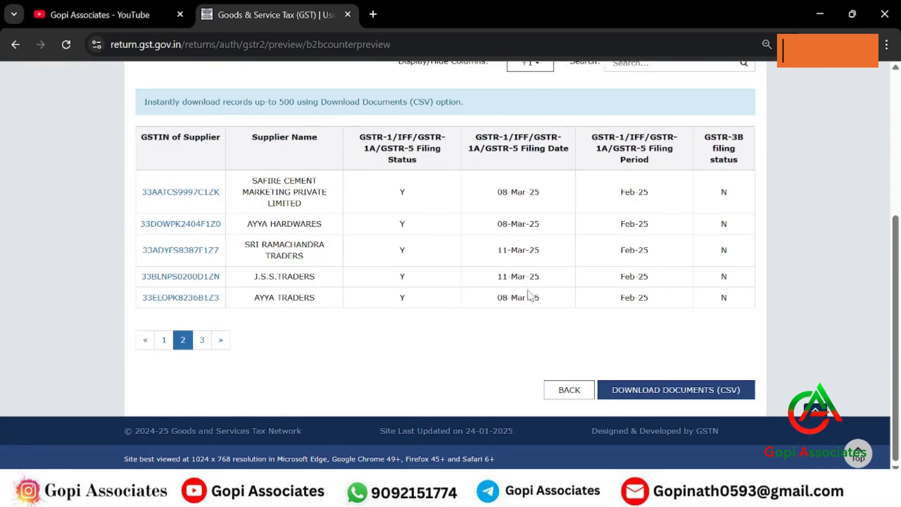
{"action": "left_click", "coordinate": [221, 343]}
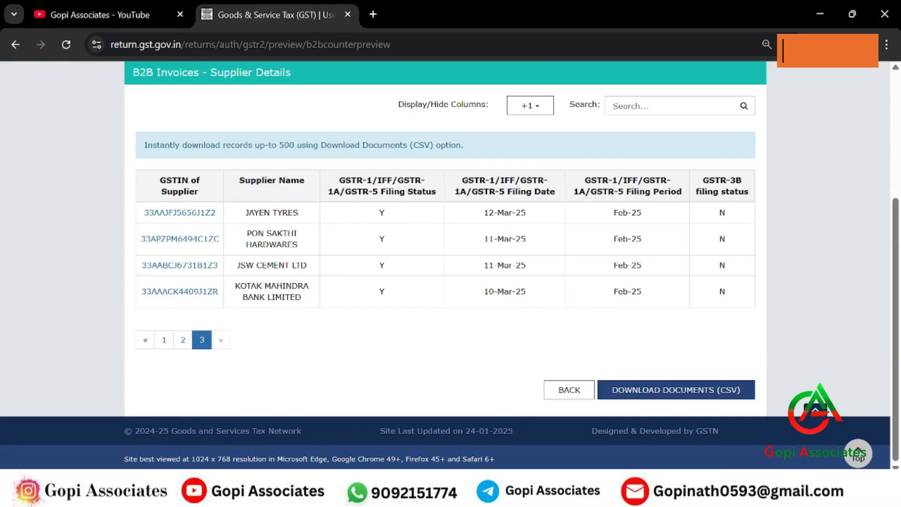
{"action": "triple_click", "coordinate": [506, 212]}
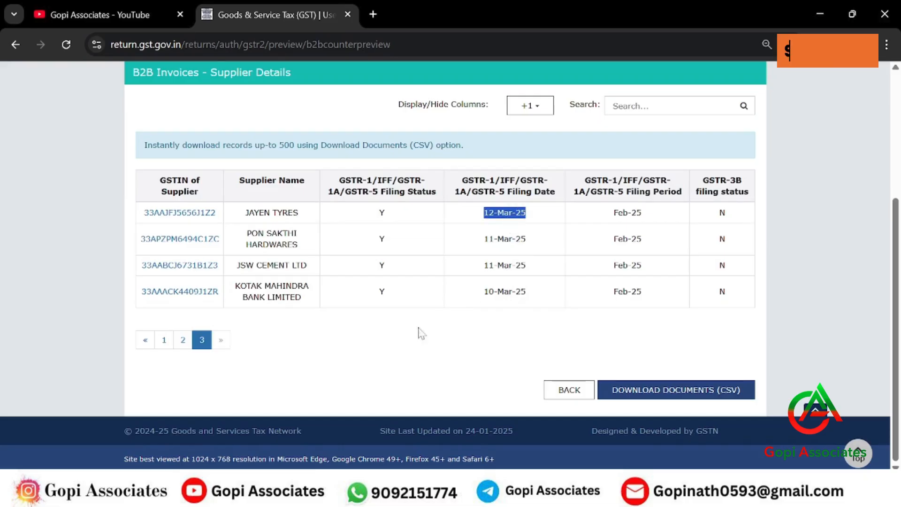
{"action": "left_click", "coordinate": [164, 342]}
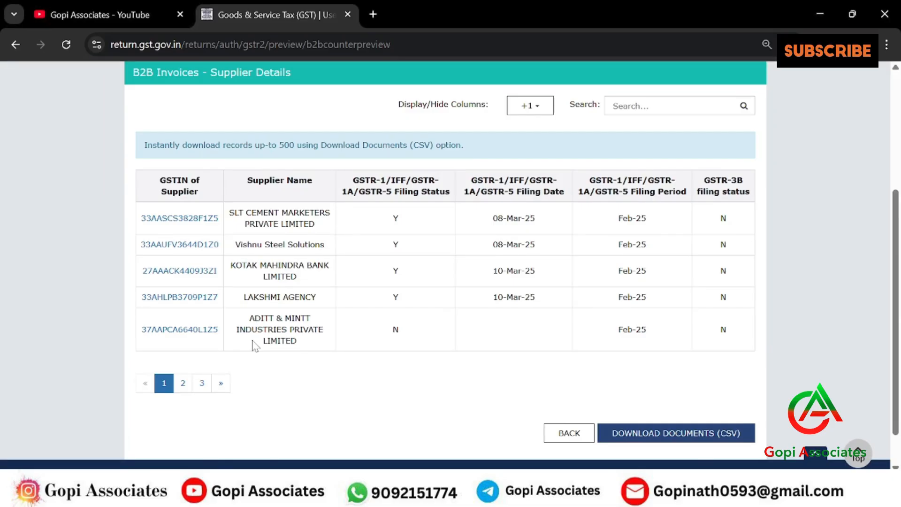
{"action": "left_click", "coordinate": [181, 330]}
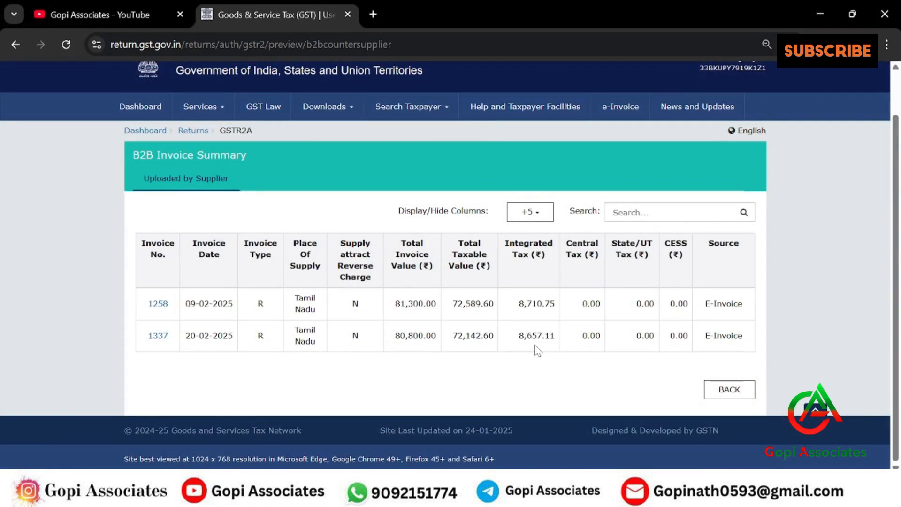
Switch to TallyPrime and open the purchase register listing the February 2025 purchase vouchers.
{"action": "key", "text": "alt+Tab"}
{"action": "key", "text": "Escape"}
{"action": "key", "text": "Escape"}
{"action": "key", "text": "Escape"}
{"action": "key", "text": "Escape"}
{"action": "key", "text": "Escape"}
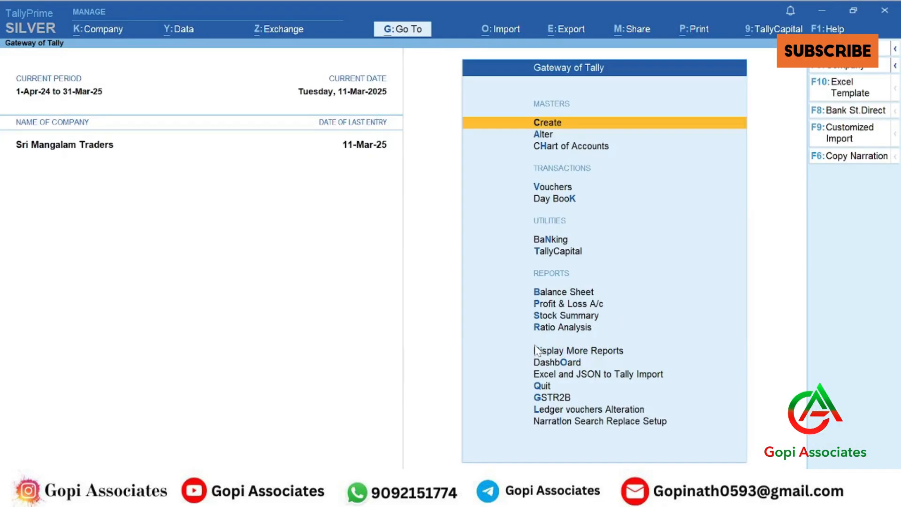
{"action": "key", "text": "d"}
{"action": "key", "text": "a"}
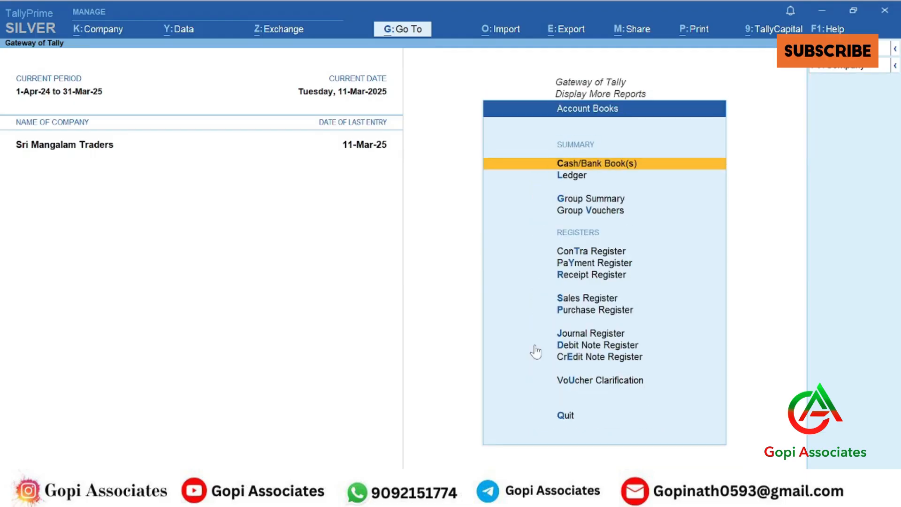
{"action": "key", "text": "u"}
{"action": "key", "text": "Up"}
{"action": "key", "text": "Return"}
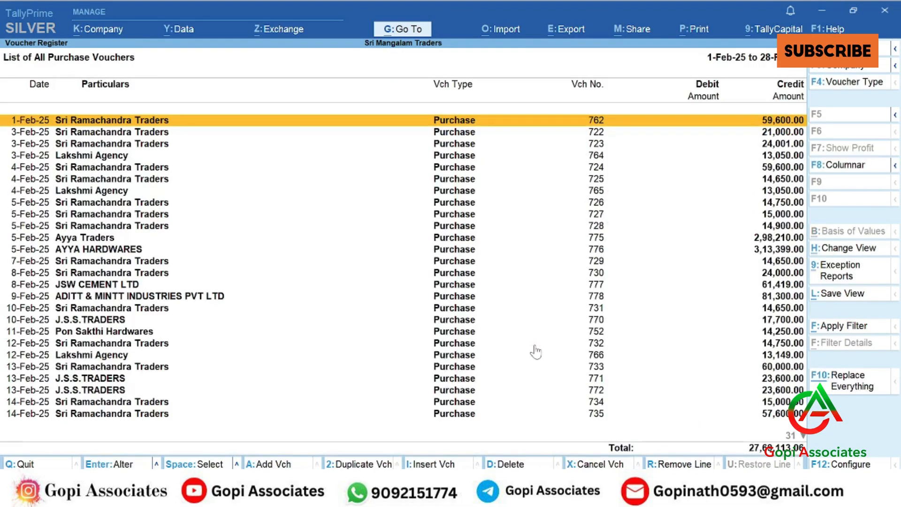
View the extract of all purchase vouchers and open the ledger vouchers of ADITT & MINTT INDUSTRIES PVT LTD.
{"action": "left_click", "coordinate": [841, 177]}
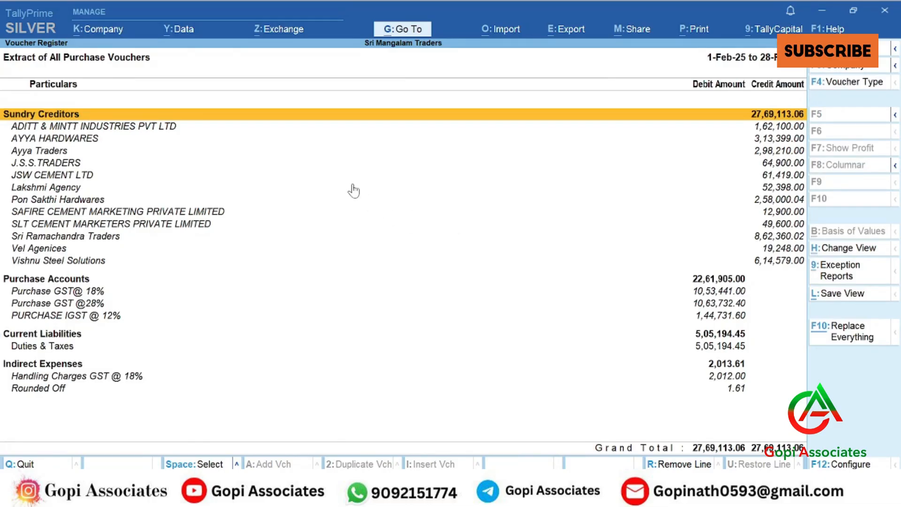
{"action": "key", "text": "Down"}
{"action": "key", "text": "Return"}
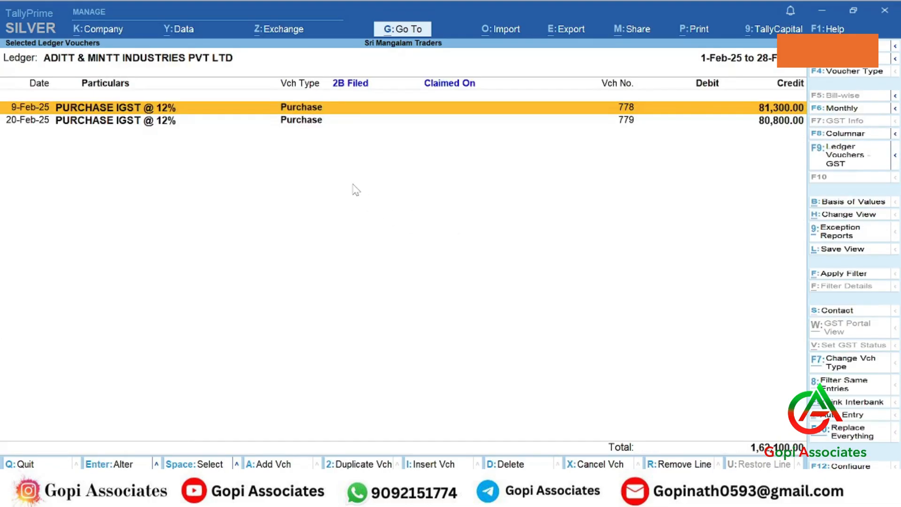
Compare the supplier's invoice dates and values on the GST portal with its purchase vouchers in TallyPrime.
{"action": "key", "text": "alt+Tab"}
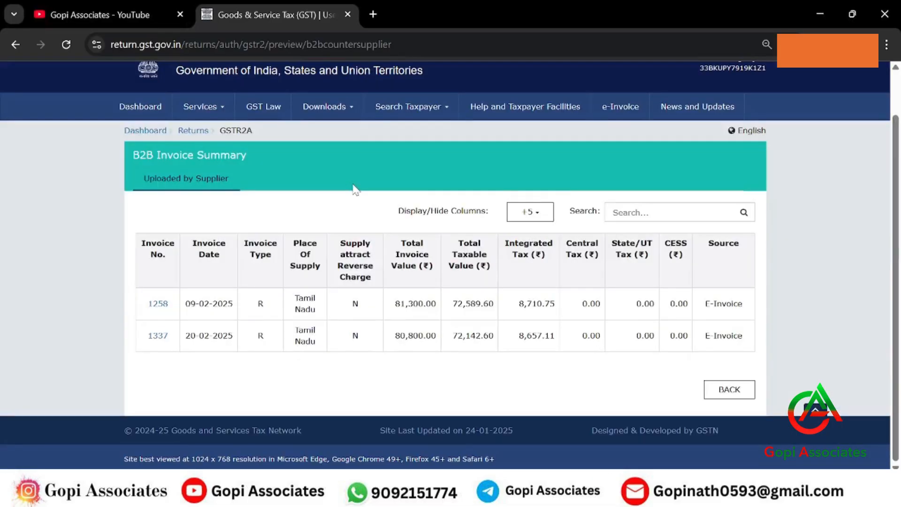
{"action": "key", "text": "alt+Tab"}
{"action": "key", "text": "alt+Tab"}
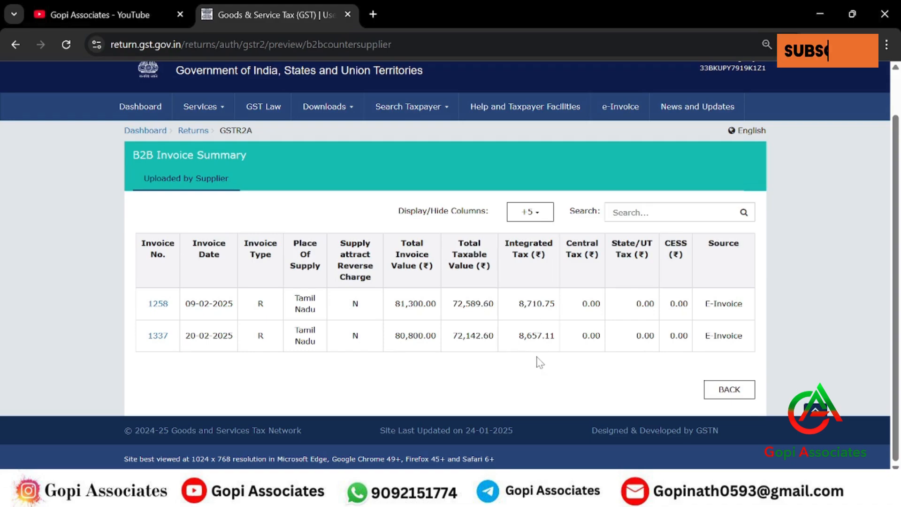
{"action": "key", "text": "alt+Tab"}
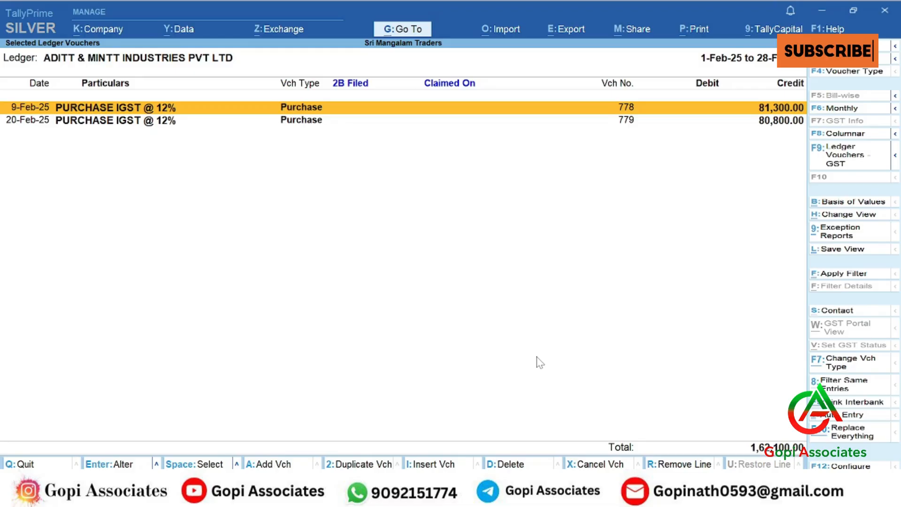
Leave the purchase reports and start a journal voucher dated 28 February 2025.
{"action": "key", "text": "Escape"}
{"action": "key", "text": "Escape"}
{"action": "key", "text": "Escape"}
{"action": "key", "text": "Escape"}
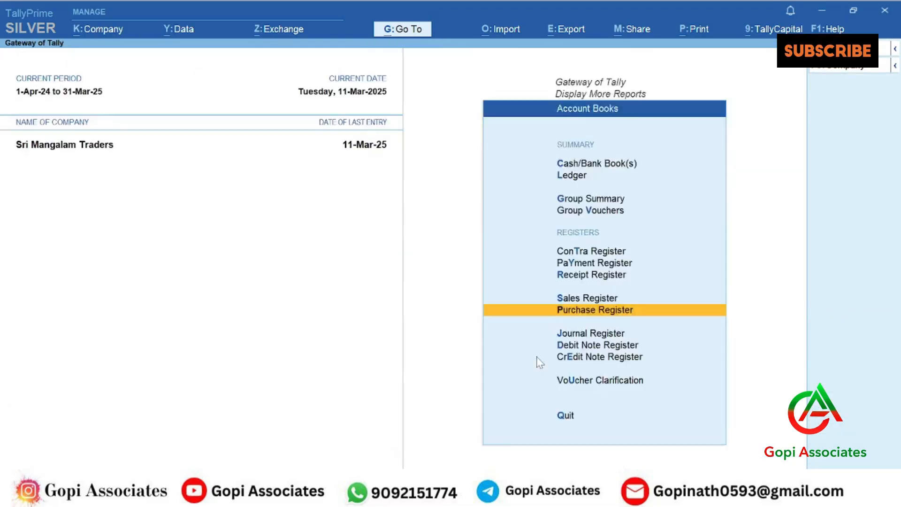
{"action": "key", "text": "Home"}
{"action": "key", "text": "v"}
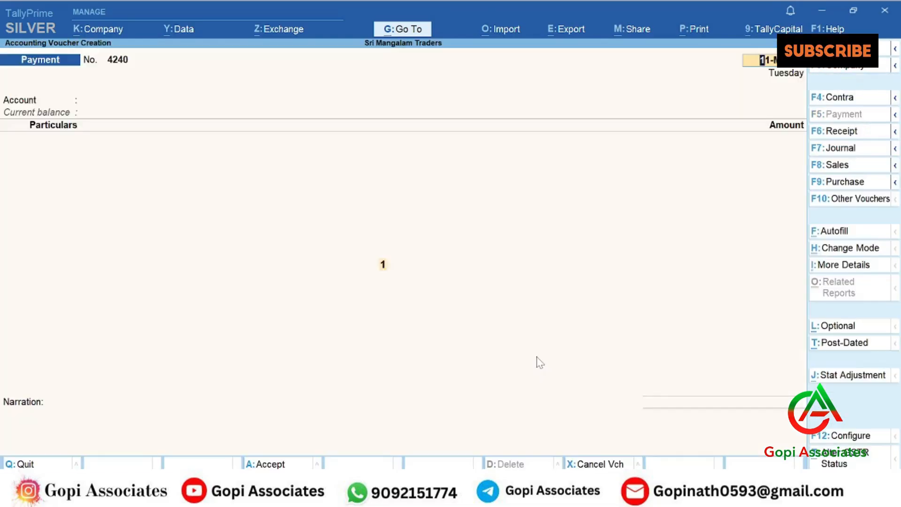
{"action": "key", "text": "F2"}
{"action": "type", "text": "28"}
{"action": "type", "text": ".2"}
{"action": "key", "text": "Return"}
{"action": "left_click", "coordinate": [841, 149]}
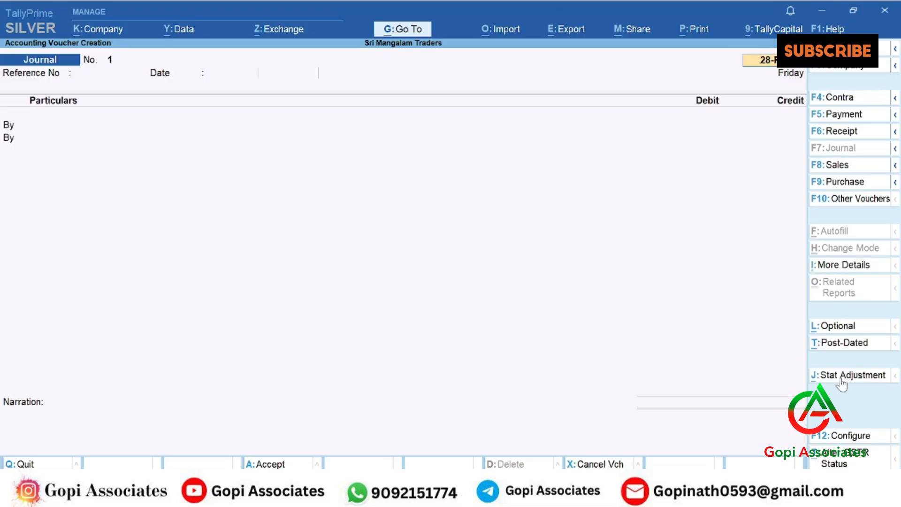
Add a statutory adjustment to the journal for GST, with Reversal of Input Tax Credit as the nature of adjustment.
{"action": "left_click", "coordinate": [843, 376]}
{"action": "key", "text": "Return"}
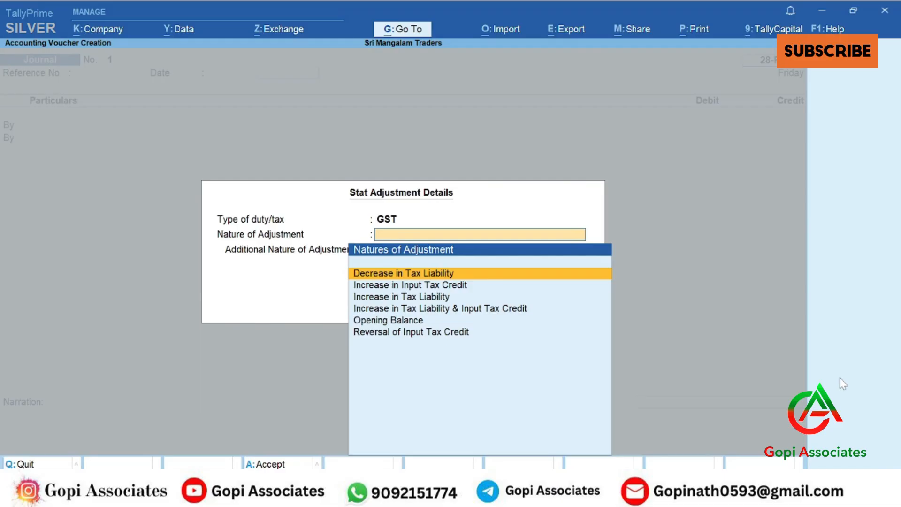
{"action": "key", "text": "Down"}
{"action": "key", "text": "Down"}
{"action": "key", "text": "Down"}
{"action": "key", "text": "Down"}
{"action": "key", "text": "Down"}
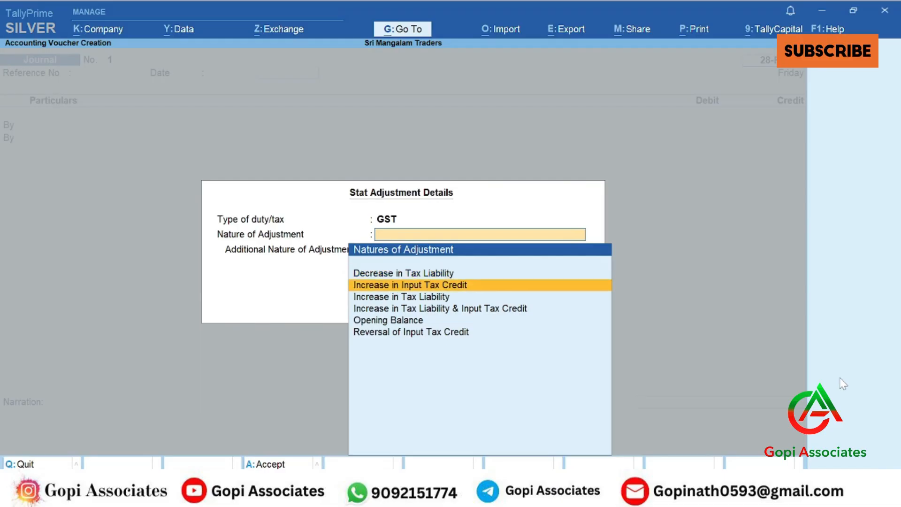
{"action": "key", "text": "Return"}
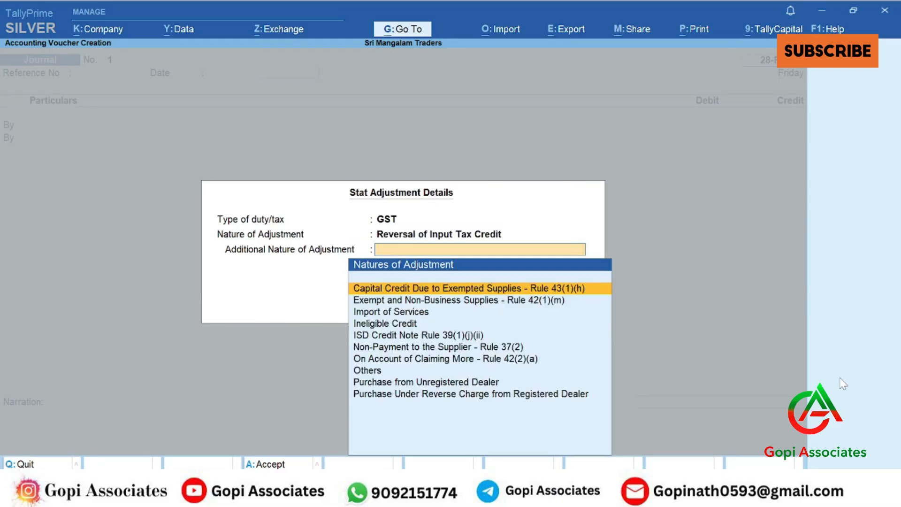
Set the additional nature of adjustment to Others and accept the adjustment details.
{"action": "key", "text": "Down"}
{"action": "key", "text": "Down"}
{"action": "key", "text": "Down"}
{"action": "key", "text": "Down"}
{"action": "key", "text": "Down"}
{"action": "key", "text": "Down"}
{"action": "key", "text": "Down"}
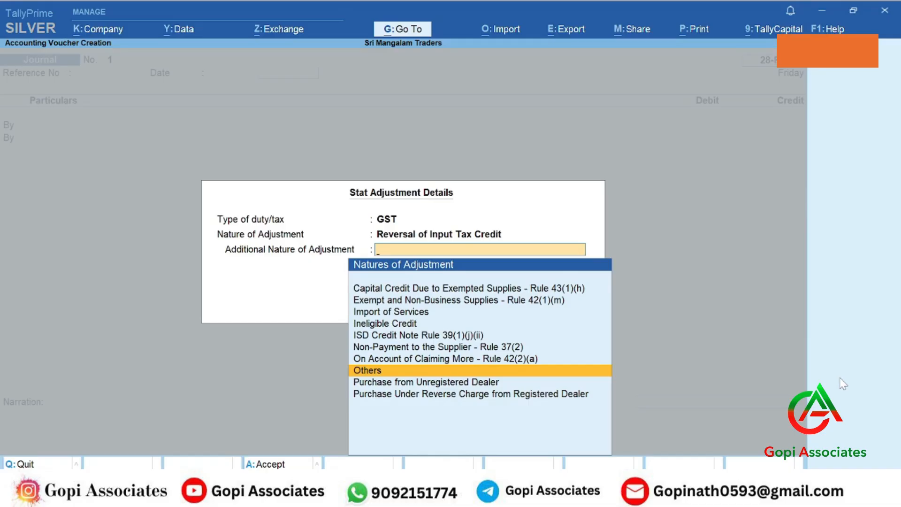
{"action": "key", "text": "Return"}
{"action": "key", "text": "Return"}
{"action": "key", "text": "Return"}
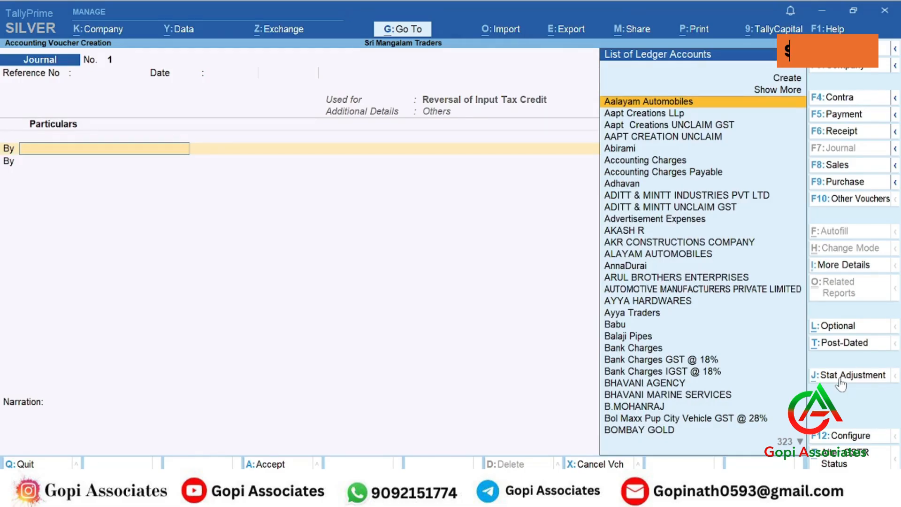
Start a new ledger for the journal's first entry, named "Aditt & Mintt ( Unclaim GST )", checking the supplier's name on the GST portal.
{"action": "key", "text": "alt+Tab"}
{"action": "key", "text": "alt+Tab"}
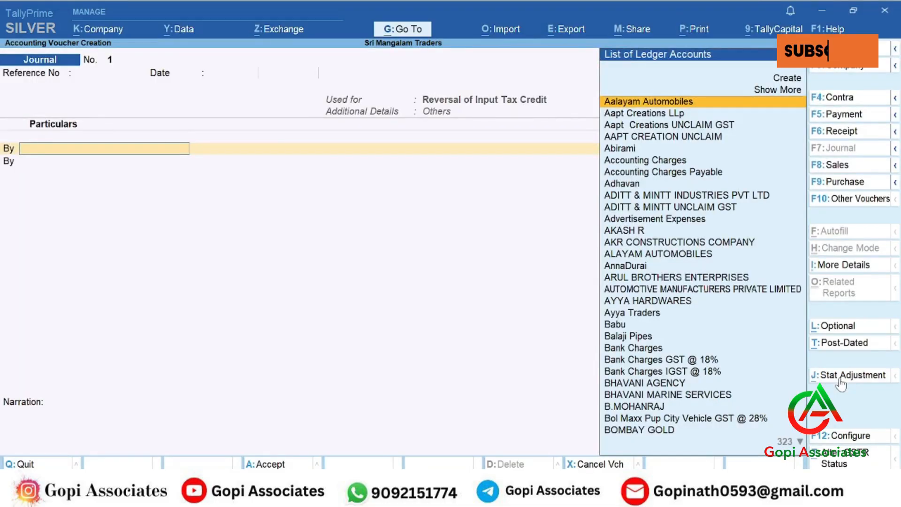
{"action": "type", "text": "de"}
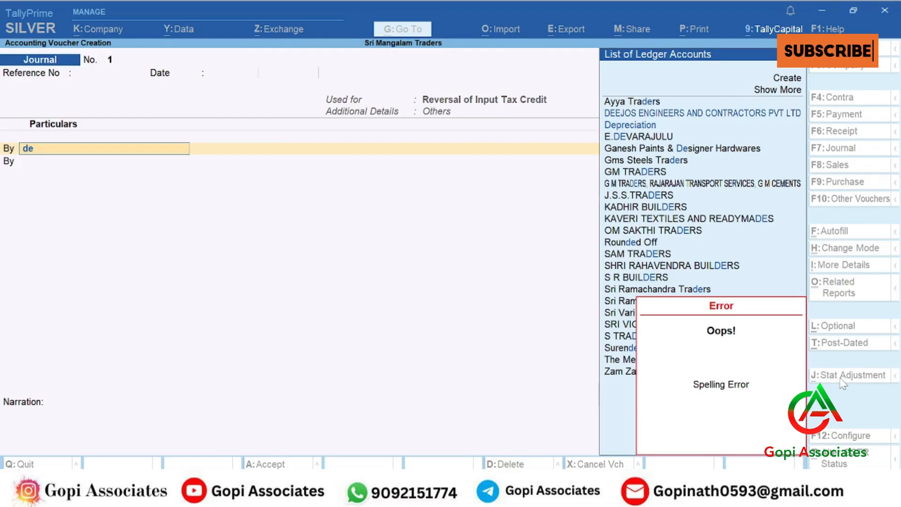
{"action": "key", "text": "alt+c"}
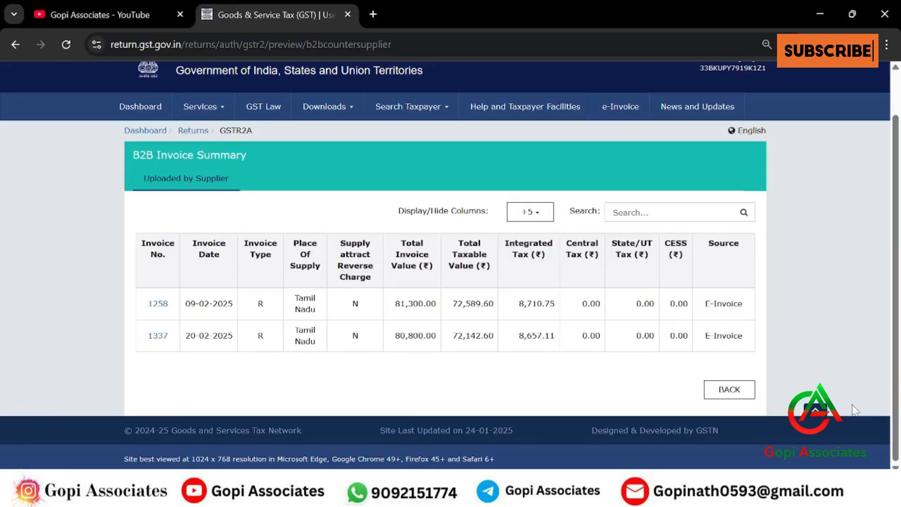
{"action": "left_click", "coordinate": [709, 393]}
{"action": "scroll", "coordinate": [511, 292], "scroll_direction": "down", "scroll_amount": 4}
{"action": "key", "text": "alt+Tab"}
{"action": "type", "text": "Aditt &"}
{"action": "key", "text": "alt+Tab"}
{"action": "key", "text": "alt+Tab"}
{"action": "type", "text": "Mintt ( Unclaim GST )"}
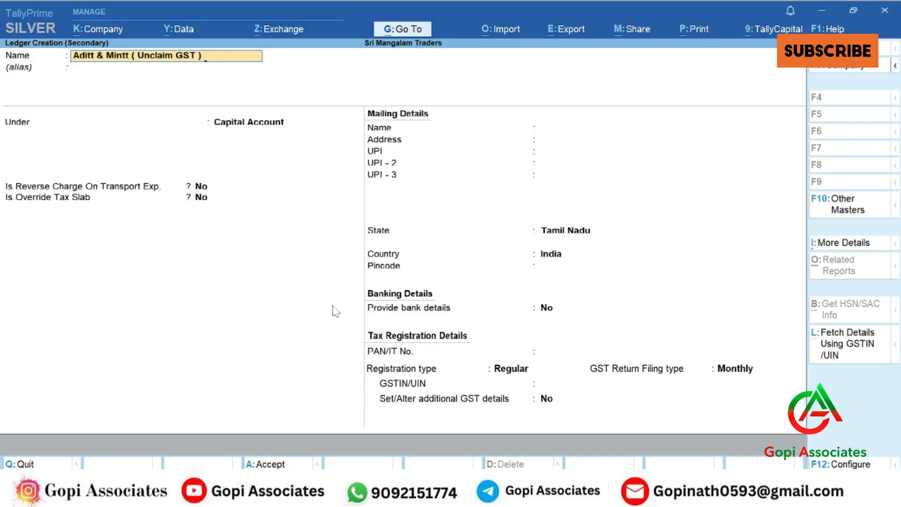
Change the new ledger's name to "Aditt & Mintt ( Unclaim GST 2" and proceed to its parent group.
{"action": "key", "text": "Return"}
{"action": "key", "text": "Return"}
{"action": "type", "text": "2"}
{"action": "key", "text": "Return"}
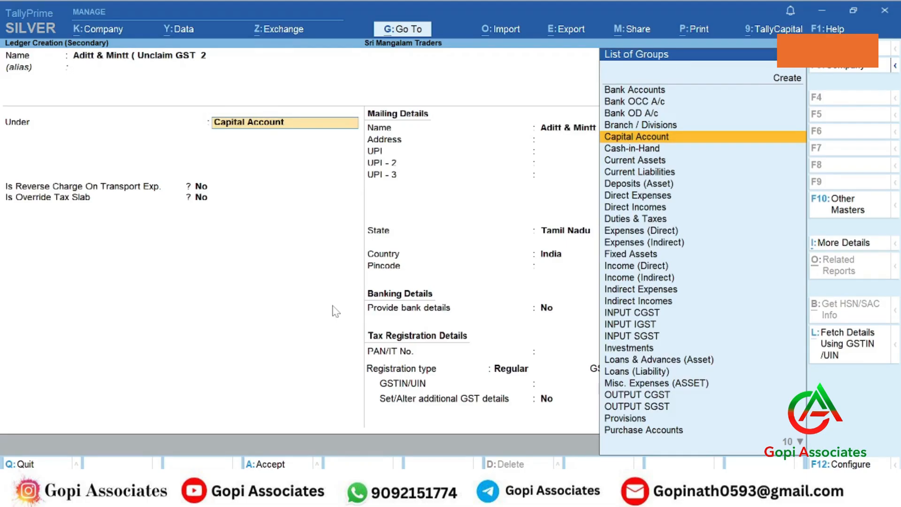
Start a new parent group for the ledger, named "Unclaim GST".
{"action": "key", "text": "alt"}
{"action": "key", "text": "alt"}
{"action": "key", "text": "alt+c"}
{"action": "type", "text": "UNCL"}
{"action": "key", "text": "BackSpace"}
{"action": "key", "text": "BackSpace"}
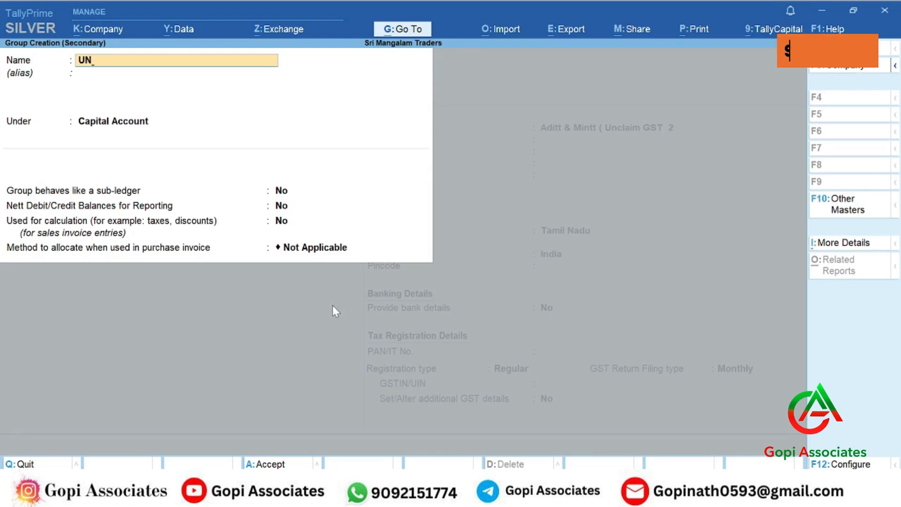
{"action": "key", "text": "BackSpace"}
{"action": "type", "text": "nclaim GST"}
{"action": "key", "text": "Return"}
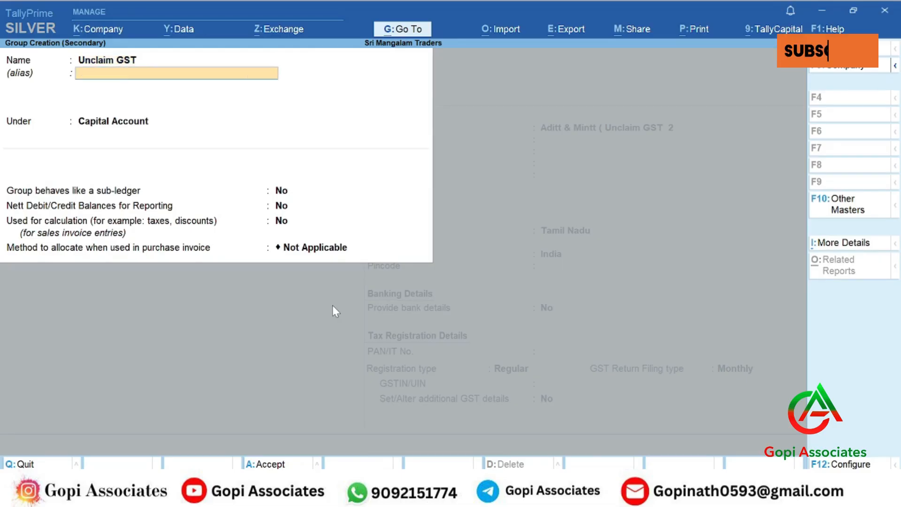
Place the Unclaim GST group under Current Assets, then save the group and the supplier's ledger.
{"action": "key", "text": "Return"}
{"action": "type", "text": "cu"}
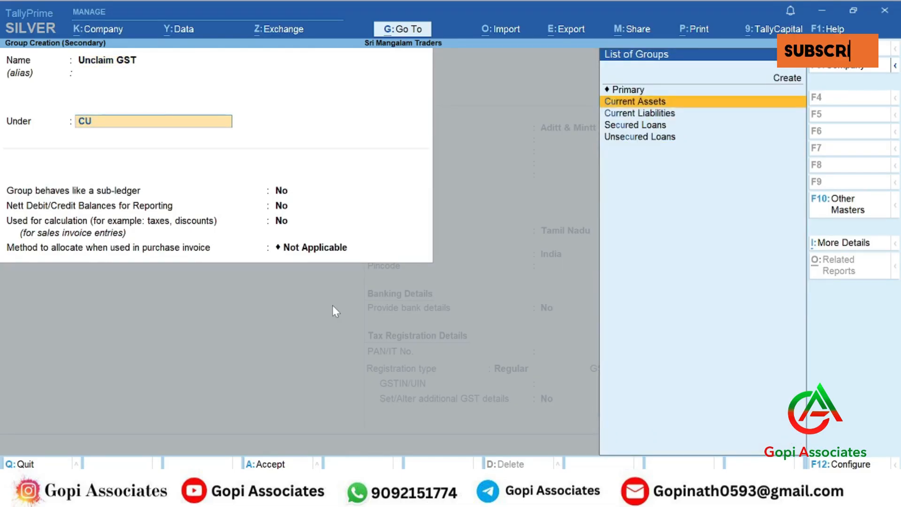
{"action": "key", "text": "Return"}
{"action": "key", "text": "ctrl+a"}
{"action": "key", "text": "Return"}
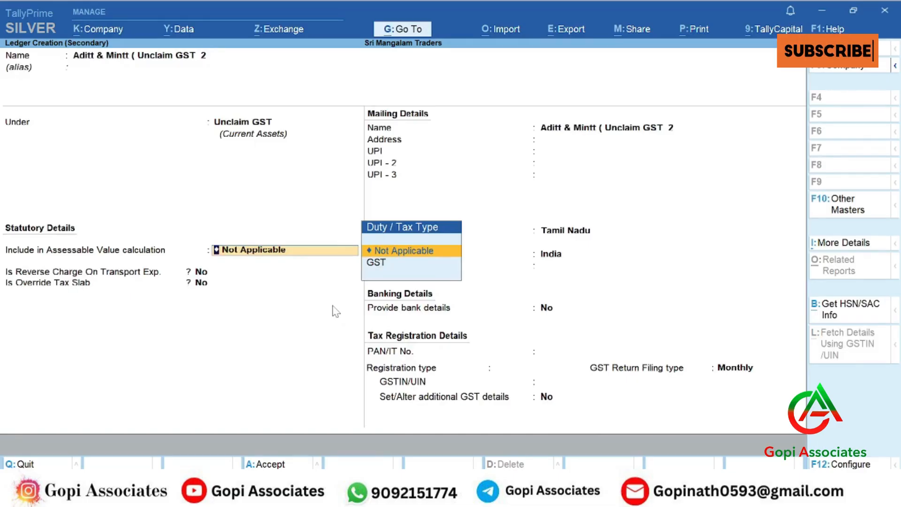
{"action": "key", "text": "ctrl+a"}
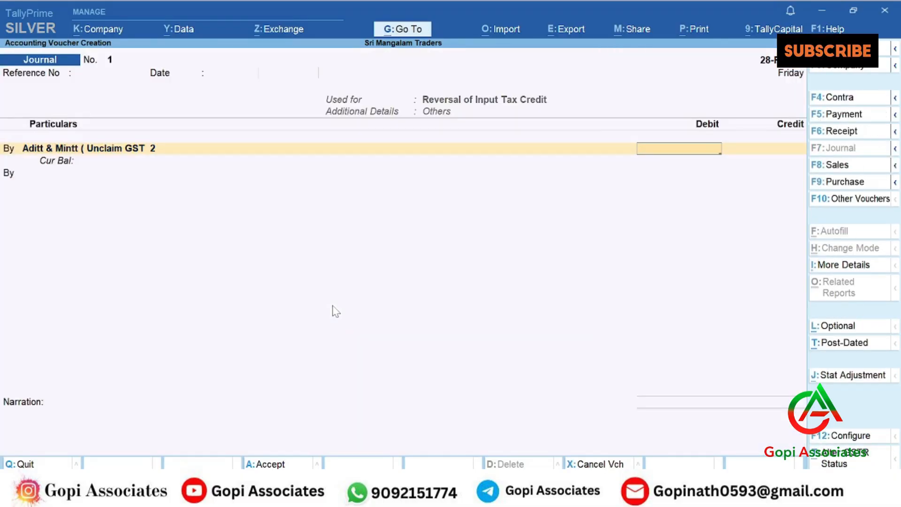
Switch to the GST portal and view the item details of the supplier's invoice 1258 in GSTR-2A.
{"action": "key", "text": "alt+Tab"}
{"action": "left_click", "coordinate": [183, 288]}
{"action": "scroll", "coordinate": [221, 293], "scroll_direction": "down", "scroll_amount": 2}
{"action": "left_click", "coordinate": [161, 307]}
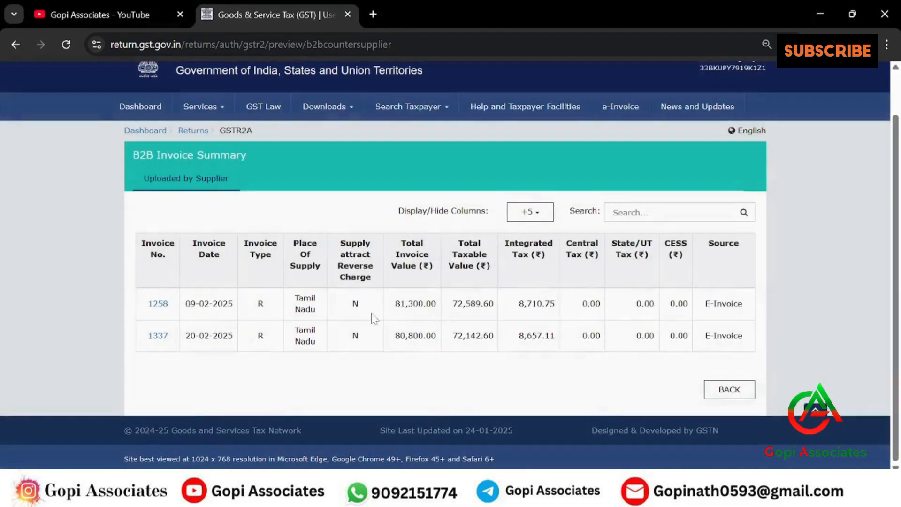
{"action": "left_click", "coordinate": [161, 306]}
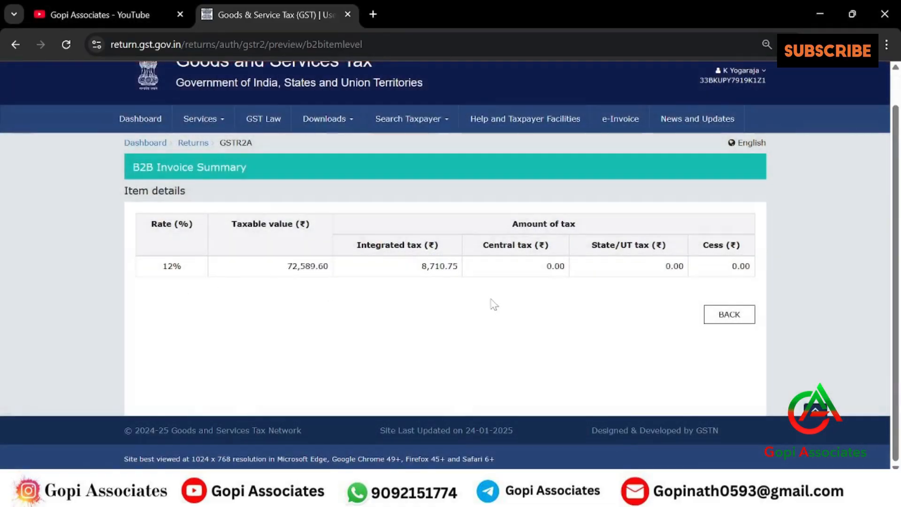
Switch back to TallyPrime and debit the Aditt & Mintt unclaimed GST ledger with 8,710.75.
{"action": "key", "text": "alt+Tab"}
{"action": "type", "text": "87"}
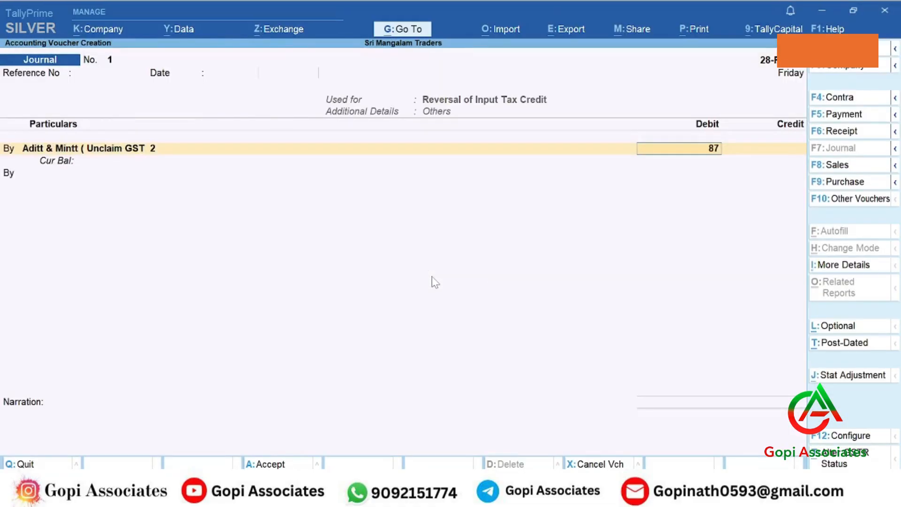
{"action": "key", "text": "alt+Tab"}
{"action": "key", "text": "alt+Tab"}
{"action": "type", "text": "10.75"}
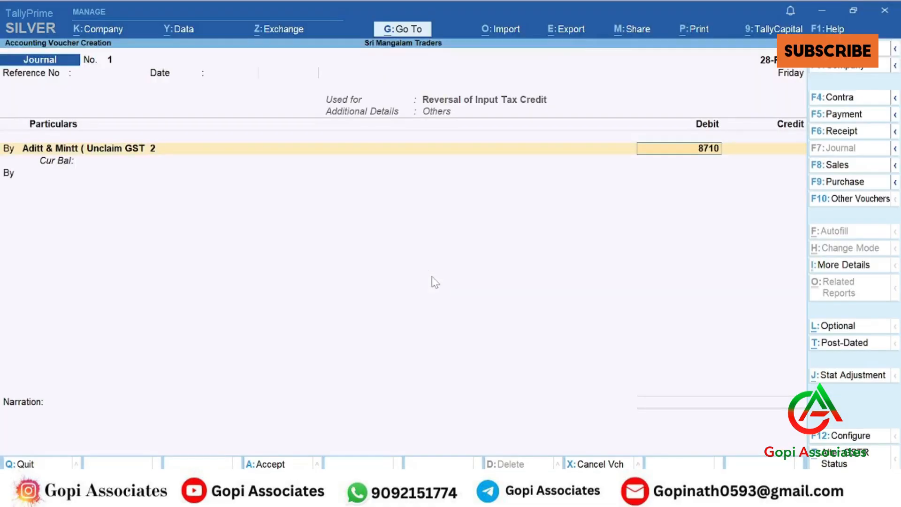
{"action": "key", "text": "Return"}
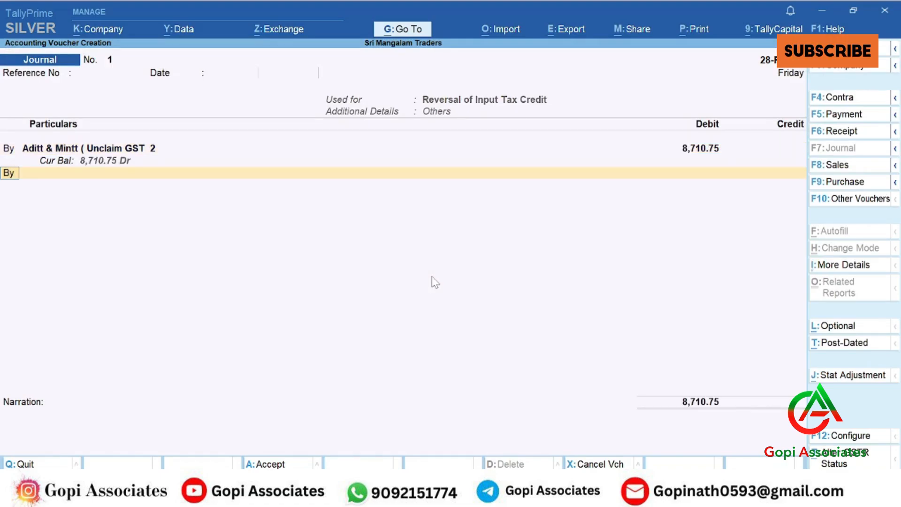
Add a credit entry of 8,710.75 to INPUT IGST @ 12%.
{"action": "key", "text": "t"}
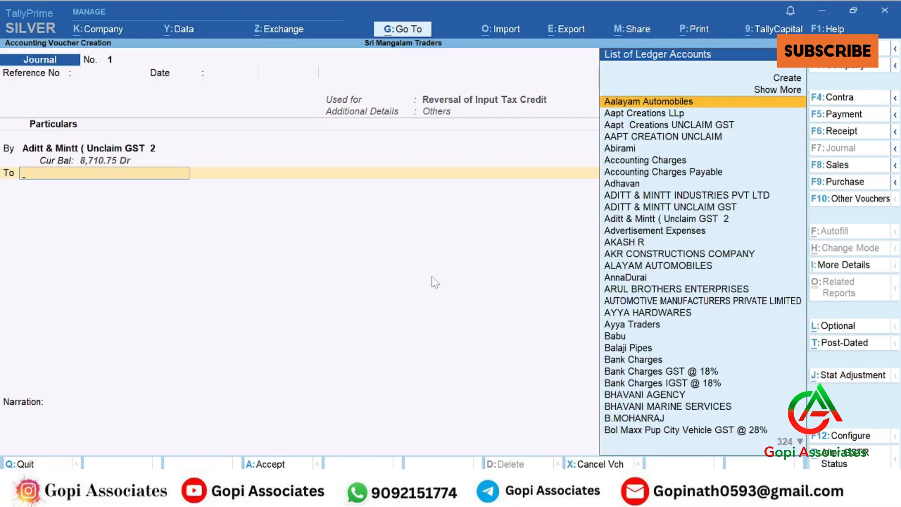
{"action": "type", "text": "12"}
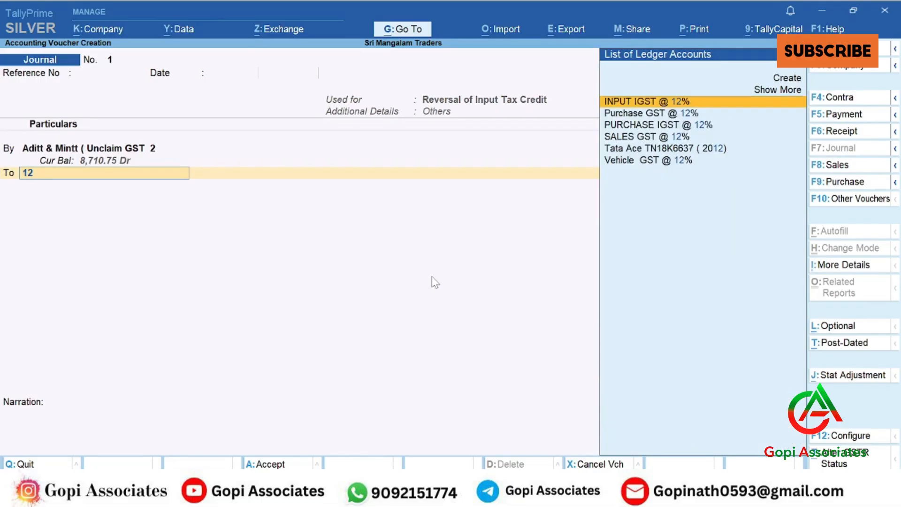
{"action": "key", "text": "Return"}
{"action": "key", "text": "Return"}
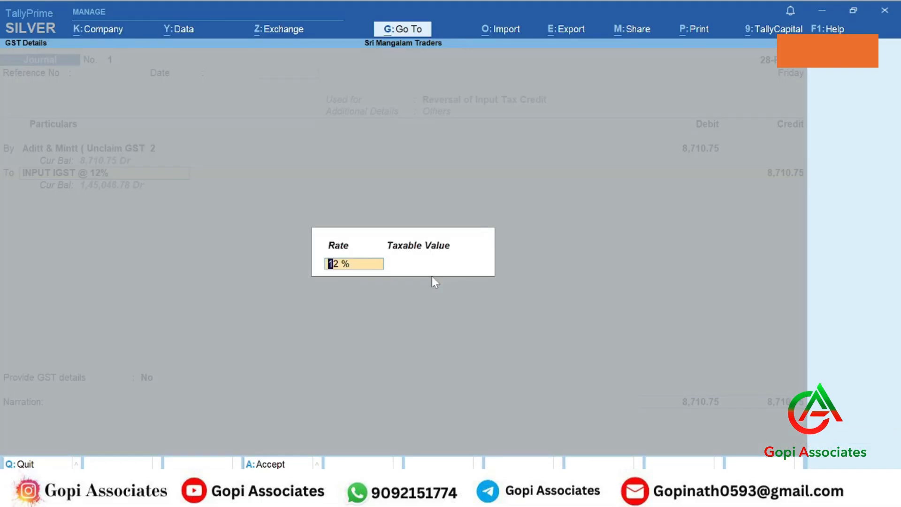
Set the IGST entry's taxable value to 72,589.60 at the 12% rate, copying it from the invoice on the GST portal.
{"action": "key", "text": "Return"}
{"action": "key", "text": "alt+Tab"}
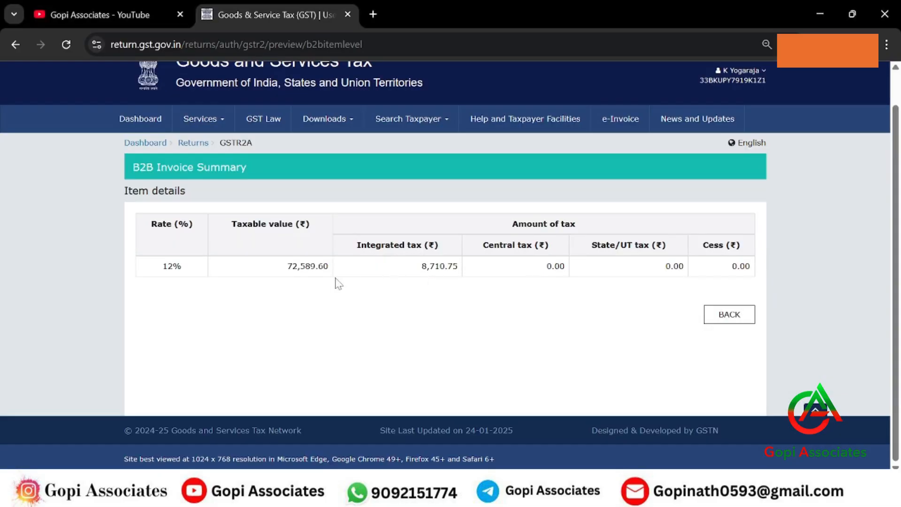
{"action": "double_click", "coordinate": [308, 266]}
{"action": "key", "text": "ctrl+c"}
{"action": "key", "text": "alt+Tab"}
{"action": "key", "text": "ctrl+v"}
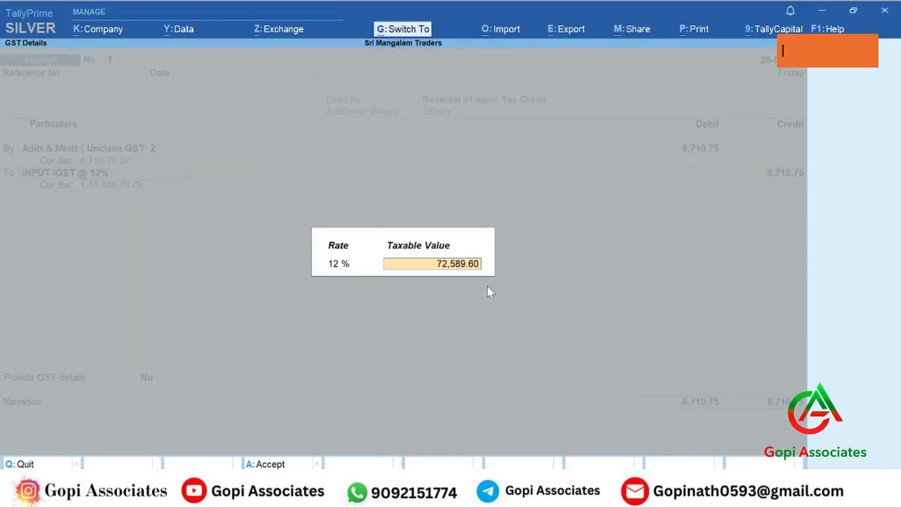
{"action": "key", "text": "Return"}
{"action": "key", "text": "alt+Tab"}
{"action": "key", "text": "alt+Tab"}
{"action": "key", "text": "Return"}
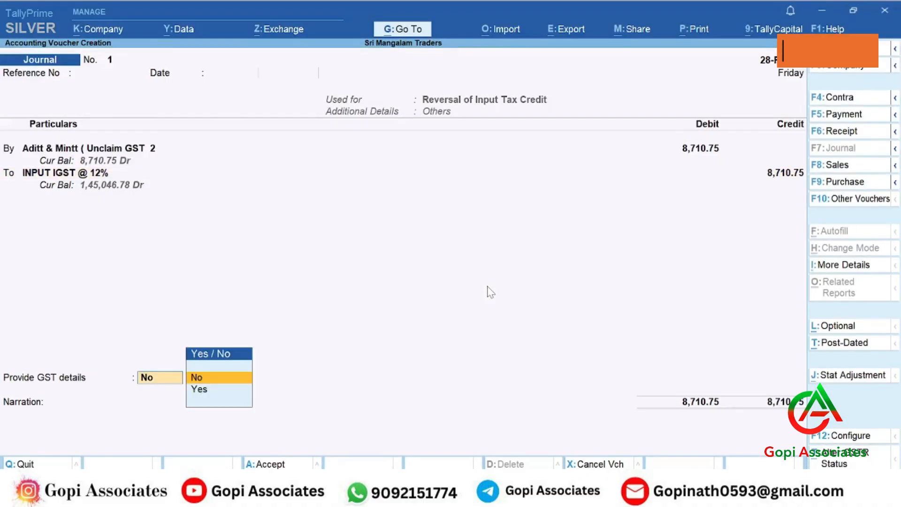
Leave GST details at No, enter the narration "Due non filing return" and save the journal.
{"action": "key", "text": "Return"}
{"action": "type", "text": "d"}
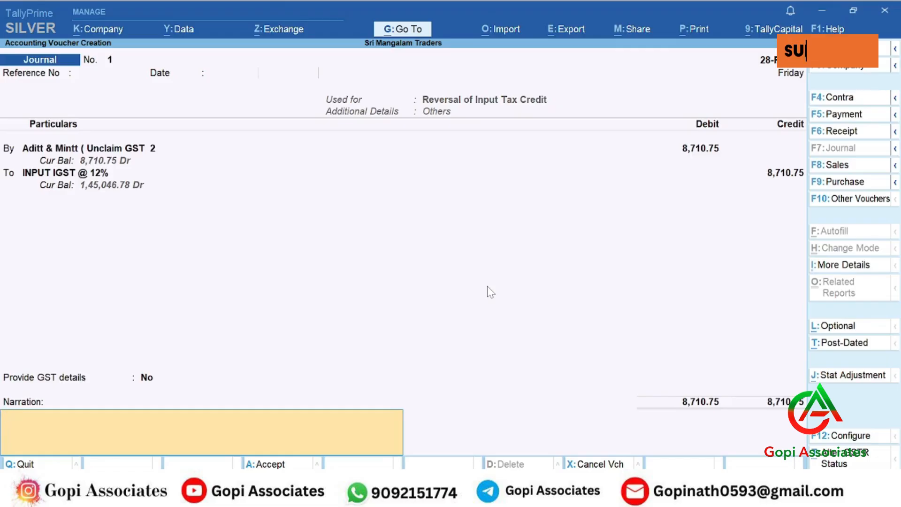
{"action": "type", "text": "UE"}
{"action": "key", "text": "BackSpace"}
{"action": "key", "text": "BackSpace"}
{"action": "key", "text": "BackSpace"}
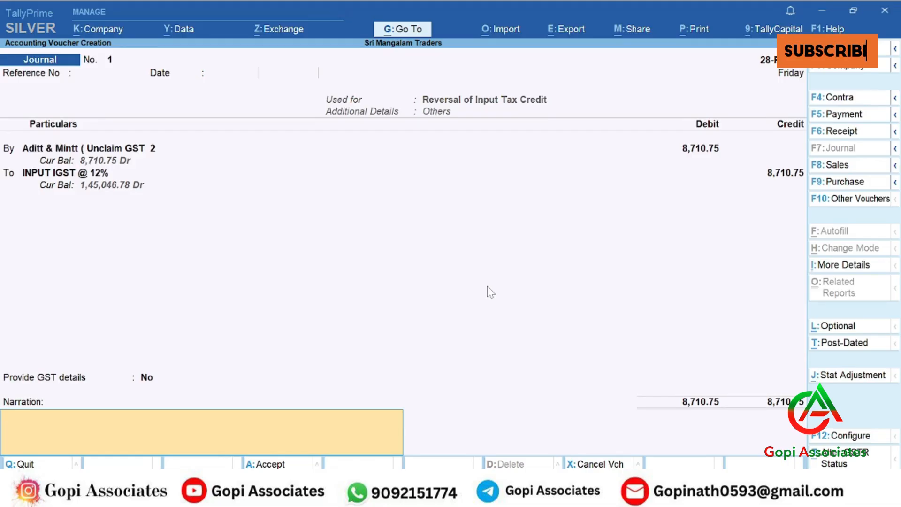
{"action": "type", "text": "Due non filing du"}
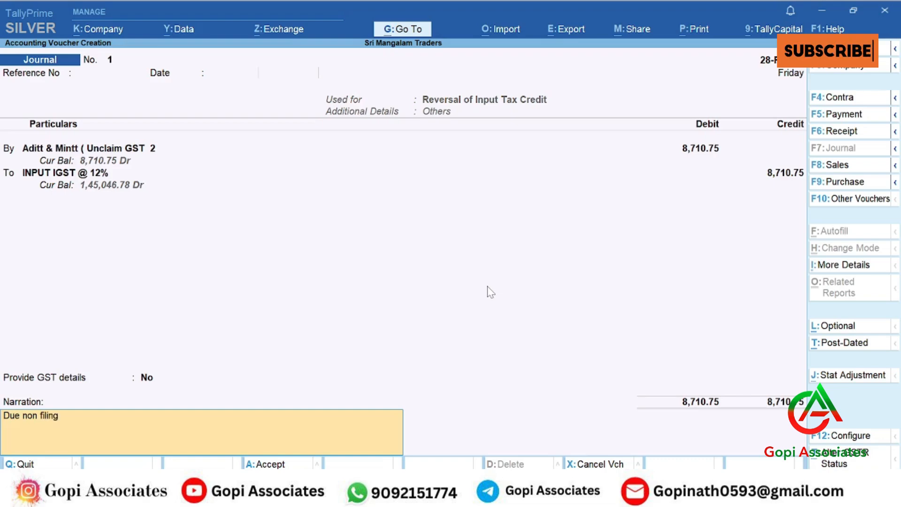
{"action": "key", "text": "BackSpace"}
{"action": "key", "text": "BackSpace"}
{"action": "key", "text": "BackSpace"}
{"action": "type", "text": "return"}
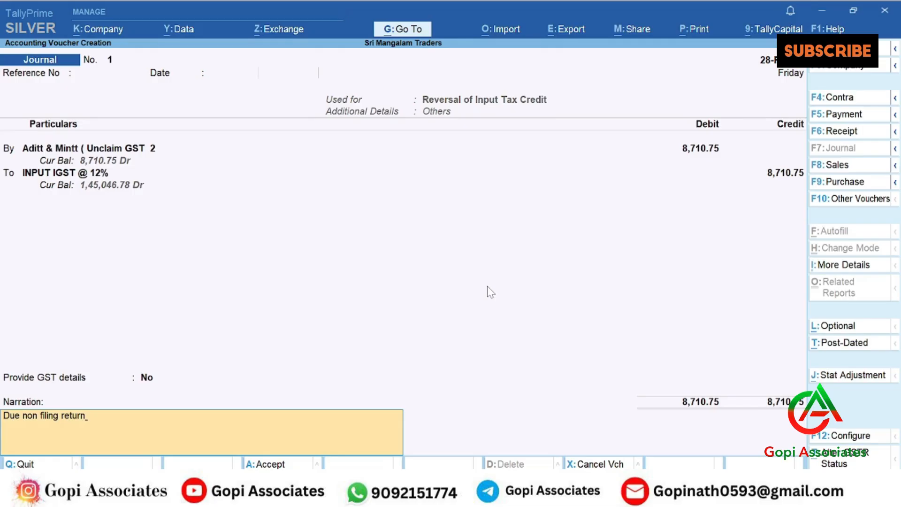
{"action": "key", "text": "Return"}
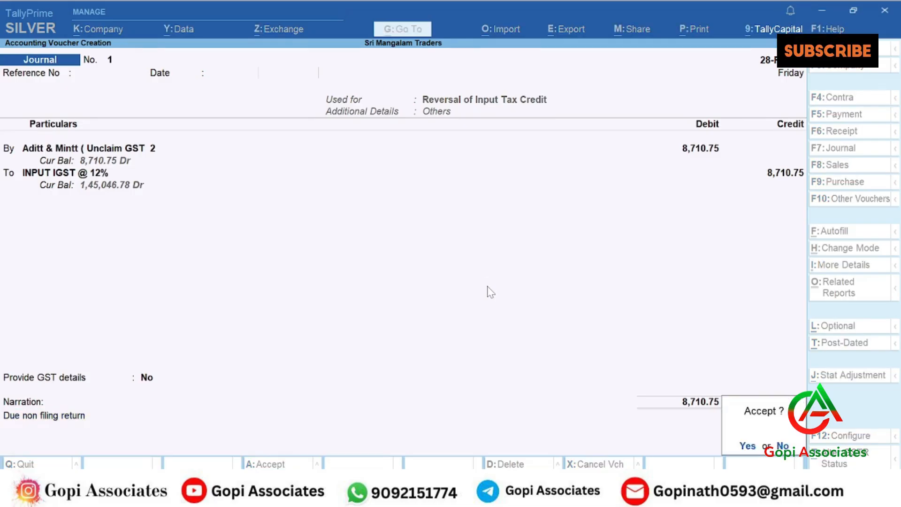
{"action": "key", "text": "Return"}
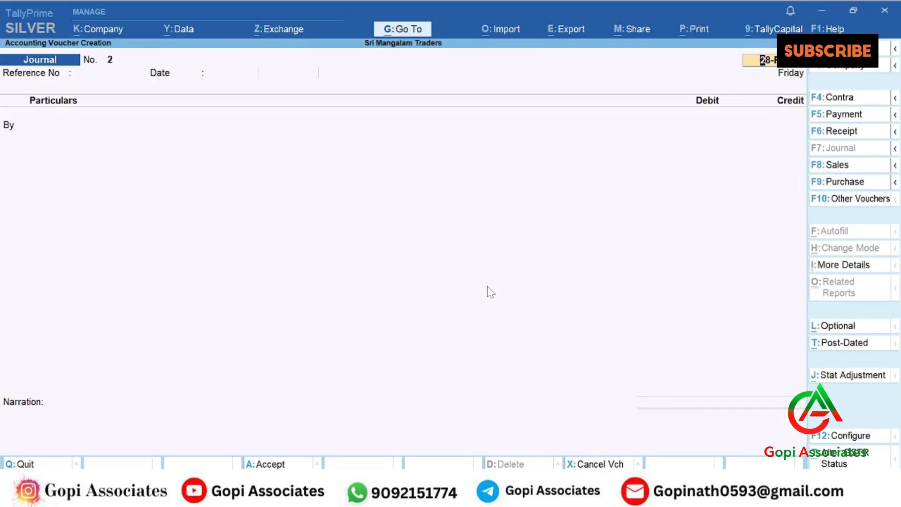
Add a GST statutory adjustment to the second journal, with Reversal of Input Tax Credit as the nature of adjustment.
{"action": "left_click", "coordinate": [844, 378]}
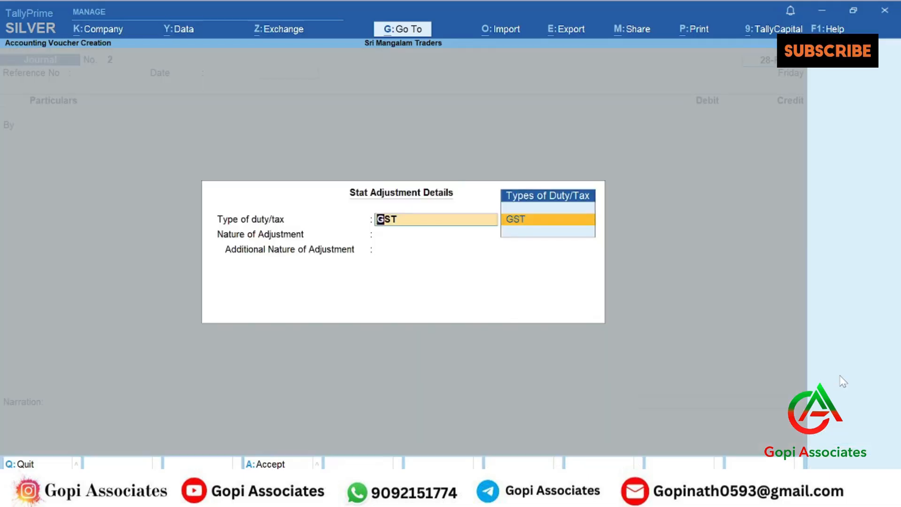
{"action": "key", "text": "Return"}
{"action": "key", "text": "Down"}
{"action": "key", "text": "Down"}
{"action": "key", "text": "Down"}
{"action": "key", "text": "Down"}
{"action": "key", "text": "Down"}
{"action": "key", "text": "Return"}
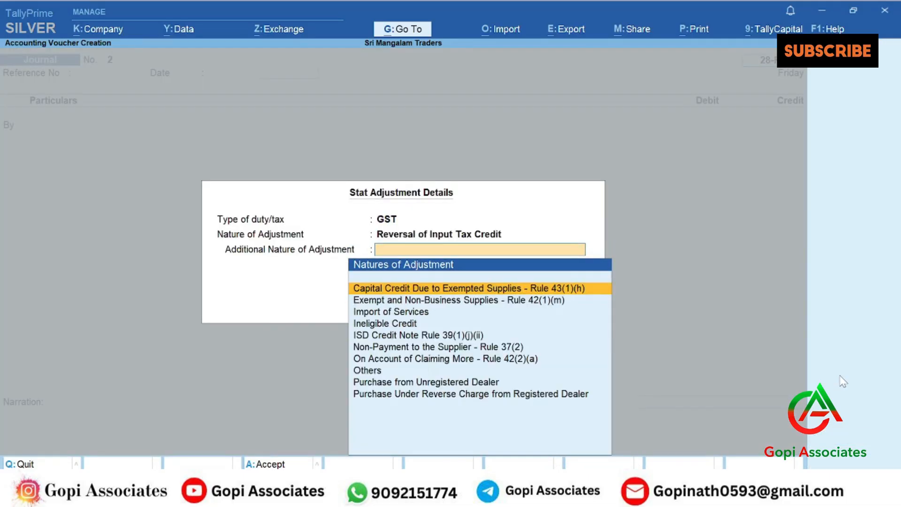
Set the second journal's additional nature of adjustment to Others and accept the details, leaving the reference fields blank.
{"action": "key", "text": "Down"}
{"action": "key", "text": "Down"}
{"action": "key", "text": "Down"}
{"action": "key", "text": "Down"}
{"action": "key", "text": "Down"}
{"action": "key", "text": "Down"}
{"action": "key", "text": "Down"}
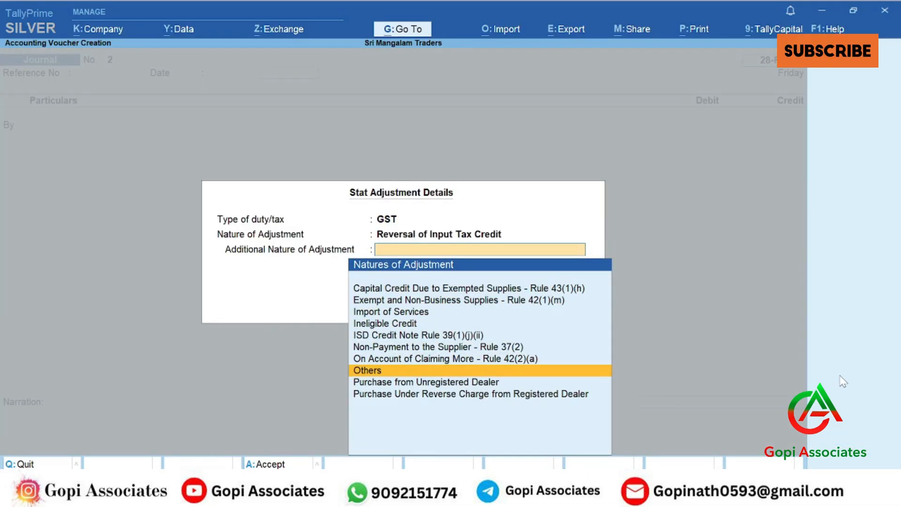
{"action": "key", "text": "Return"}
{"action": "key", "text": "Return"}
{"action": "key", "text": "Return"}
{"action": "key", "text": "Return"}
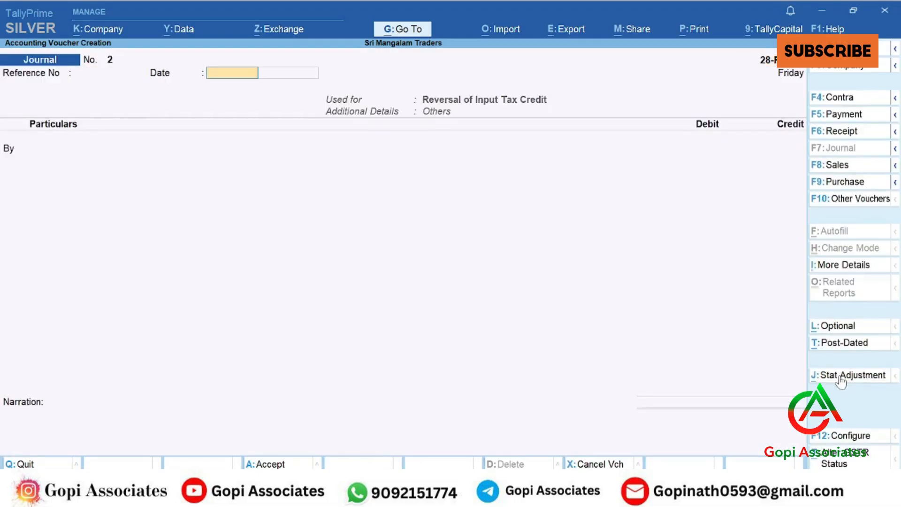
Debit the "Aditt & Mintt ( Unclaim GST 2" ledger with 8,657.11, copying invoice 1337's integrated tax from the GST portal.
{"action": "type", "text": "Adi"}
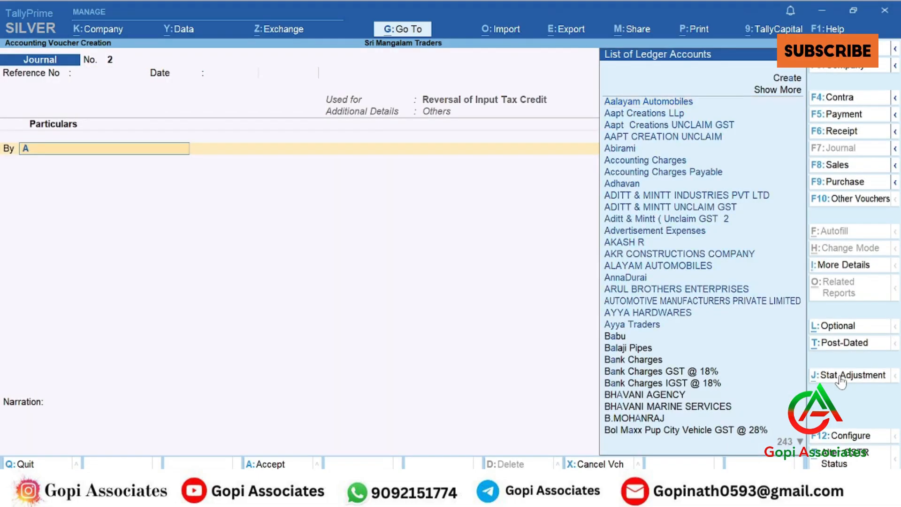
{"action": "key", "text": "Down"}
{"action": "key", "text": "Down"}
{"action": "key", "text": "Return"}
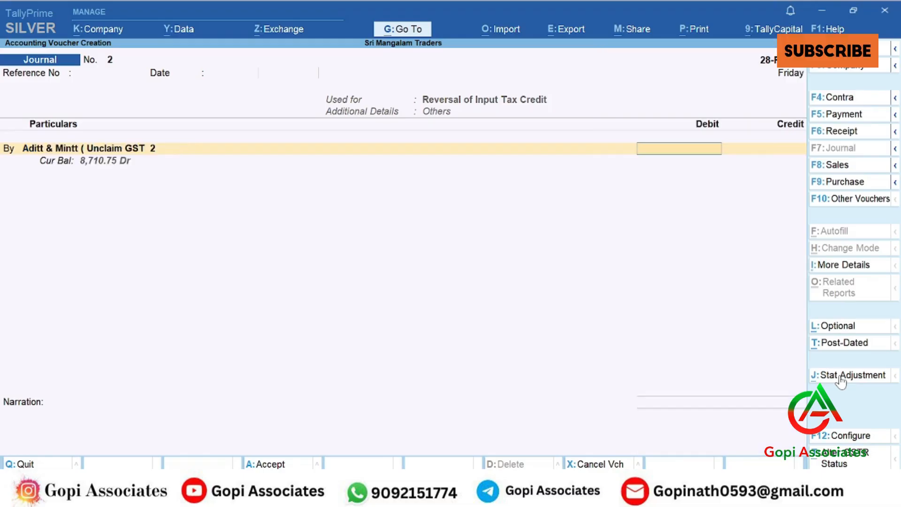
{"action": "key", "text": "alt+Tab"}
{"action": "left_click", "coordinate": [747, 318]}
{"action": "scroll", "coordinate": [485, 325], "scroll_direction": "down", "scroll_amount": 1}
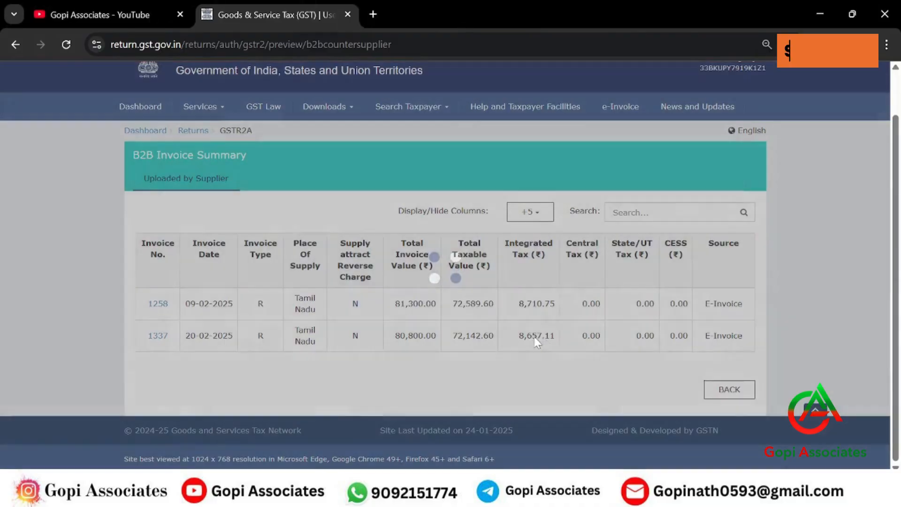
{"action": "double_click", "coordinate": [537, 335]}
{"action": "key", "text": "ctrl+c"}
{"action": "key", "text": "alt+Tab"}
{"action": "key", "text": "ctrl+alt+v"}
{"action": "key", "text": "Return"}
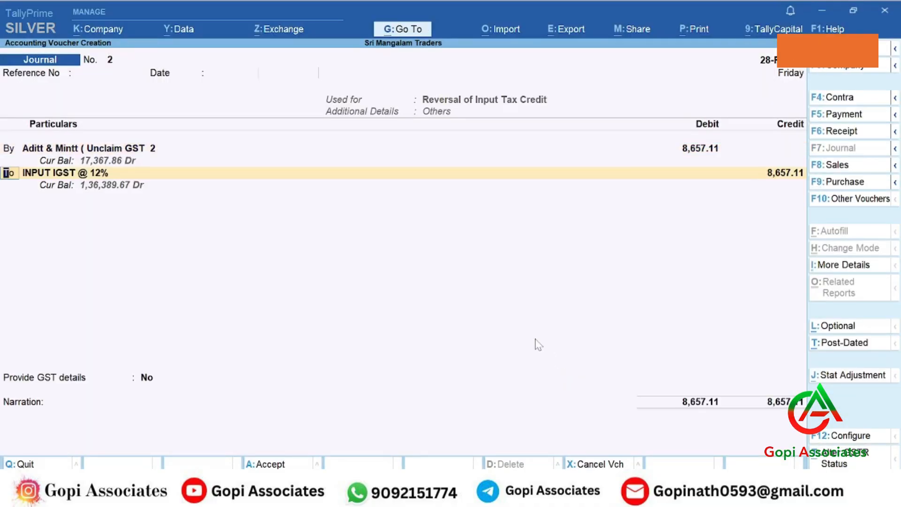
Credit INPUT IGST @ 12% with 8,657.11 and set its taxable value to 72,142.60, copied from invoice 1337 on the portal.
{"action": "key", "text": "Return"}
{"action": "key", "text": "Return"}
{"action": "key", "text": "Return"}
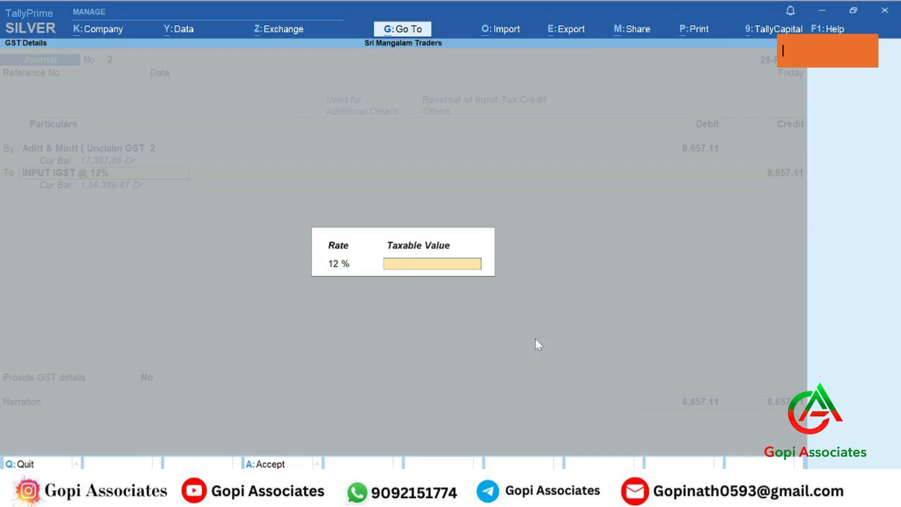
{"action": "key", "text": "alt+Tab"}
{"action": "double_click", "coordinate": [474, 335]}
{"action": "key", "text": "ctrl+c"}
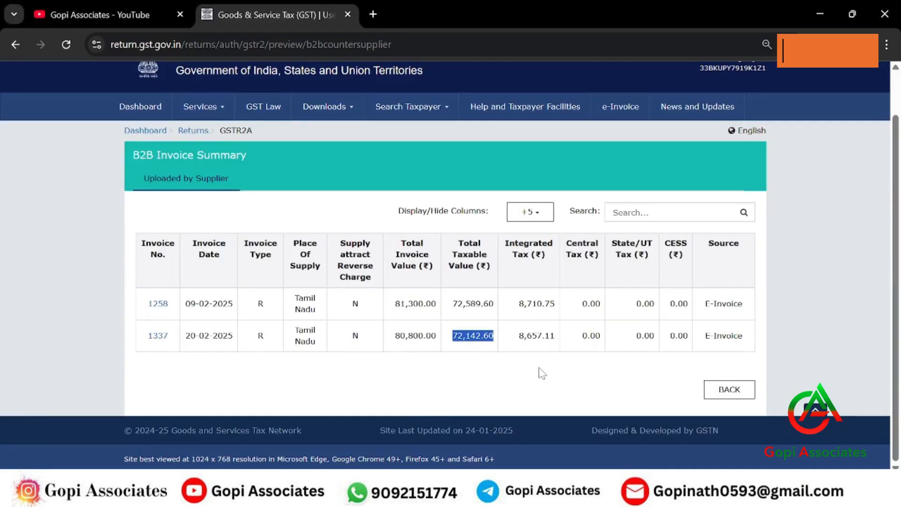
{"action": "key", "text": "alt+Tab"}
{"action": "key", "text": "ctrl+v"}
{"action": "key", "text": "Return"}
{"action": "key", "text": "Return"}
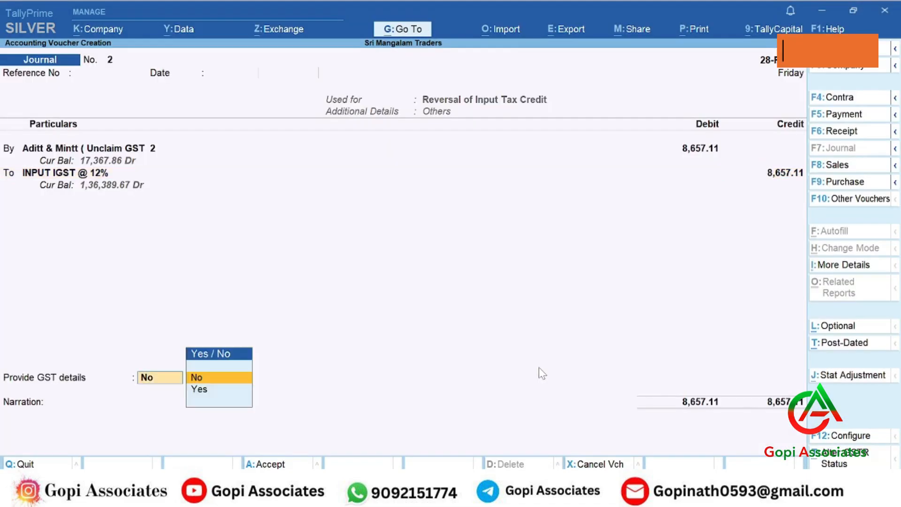
Give the second journal the narration "Due non filing return", save it and return to the GST portal.
{"action": "key", "text": "Return"}
{"action": "key", "text": "ctrl+v"}
{"action": "key", "text": "Return"}
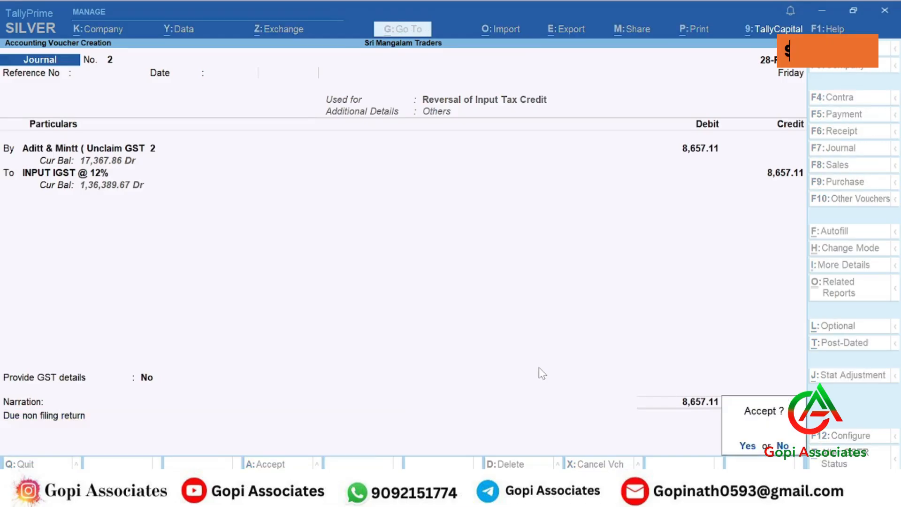
{"action": "key", "text": "Return"}
{"action": "key", "text": "alt+Tab"}
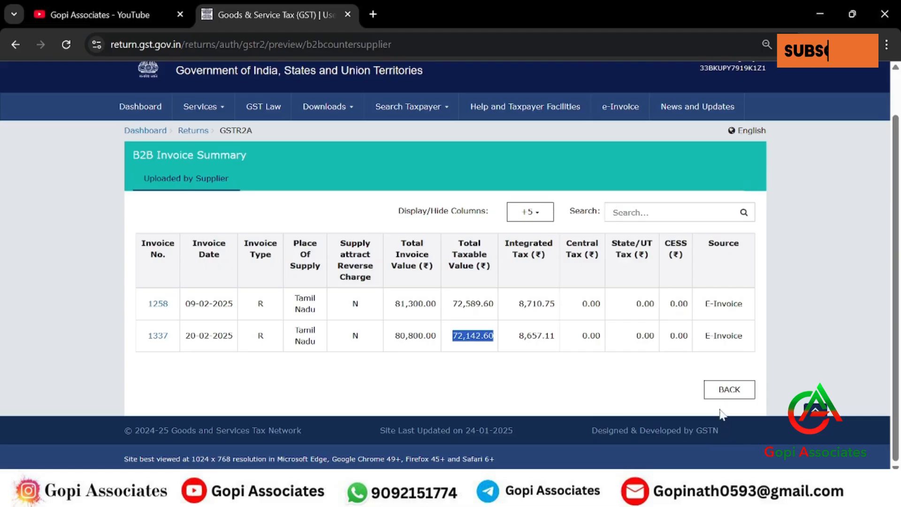
Return to the B2B supplier list on the GST portal and switch to the TallyPrime gateway.
{"action": "left_click", "coordinate": [725, 392]}
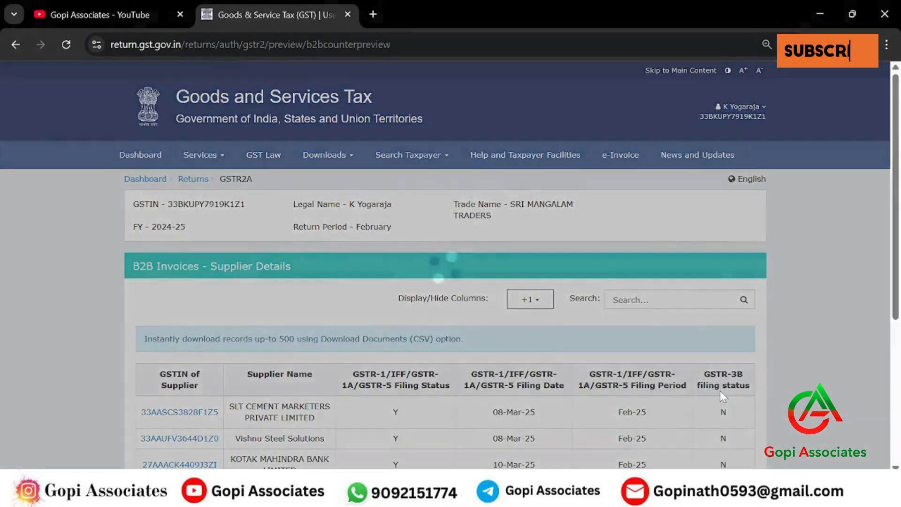
{"action": "key", "text": "alt+Tab"}
{"action": "key", "text": "Escape"}
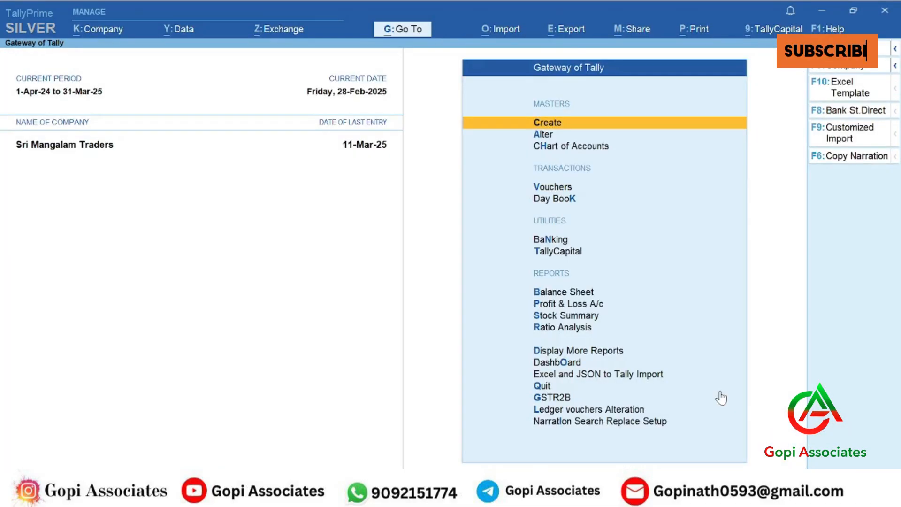
{"action": "key", "text": "d"}
{"action": "key", "text": "o"}
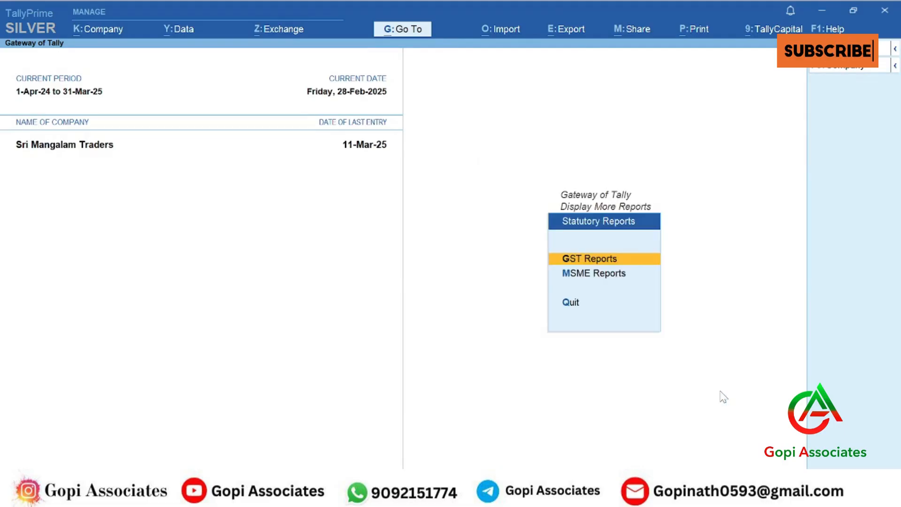
{"action": "key", "text": "g"}
{"action": "key", "text": "Escape"}
{"action": "key", "text": "Escape"}
Open the group summary for Duties & Taxes.
{"action": "key", "text": "d"}
{"action": "key", "text": "a"}
{"action": "key", "text": "g"}
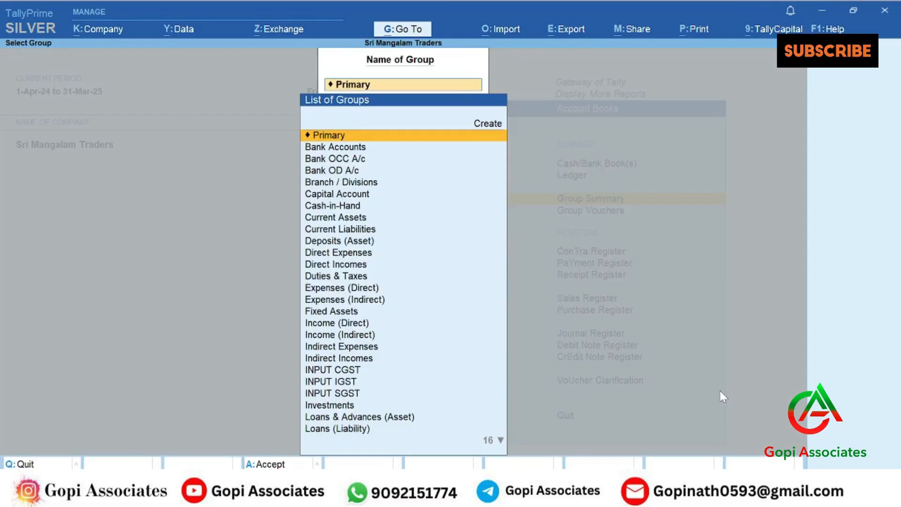
{"action": "key", "text": "Escape"}
{"action": "key", "text": "Return"}
{"action": "type", "text": "du"}
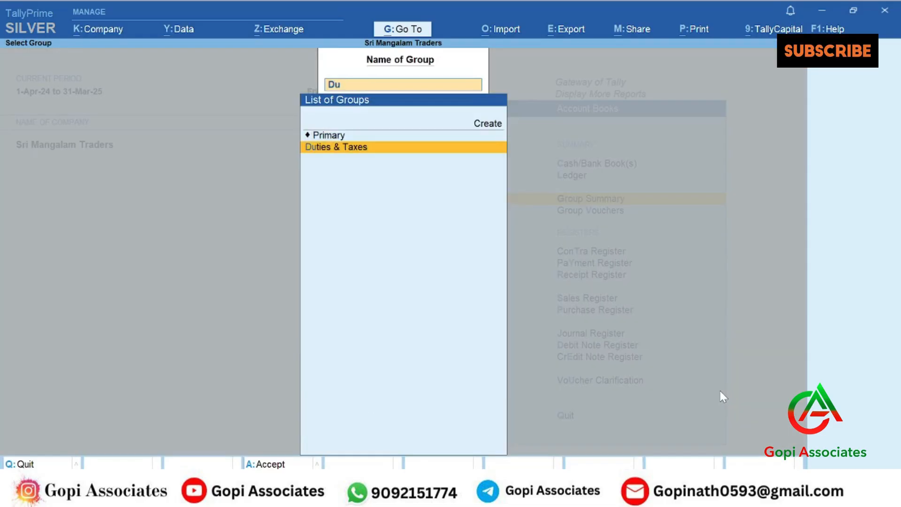
{"action": "key", "text": "Return"}
Set the Duties & Taxes summary period from 1-2-2025 to 28 February 2025.
{"action": "key", "text": "F2"}
{"action": "type", "text": "1."}
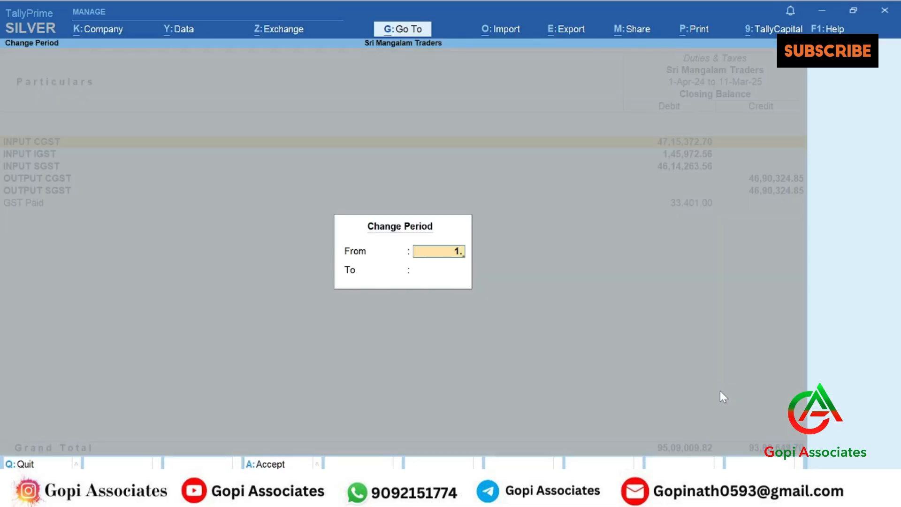
{"action": "type", "text": "2-2025"}
{"action": "key", "text": "Return"}
{"action": "type", "text": "28.2"}
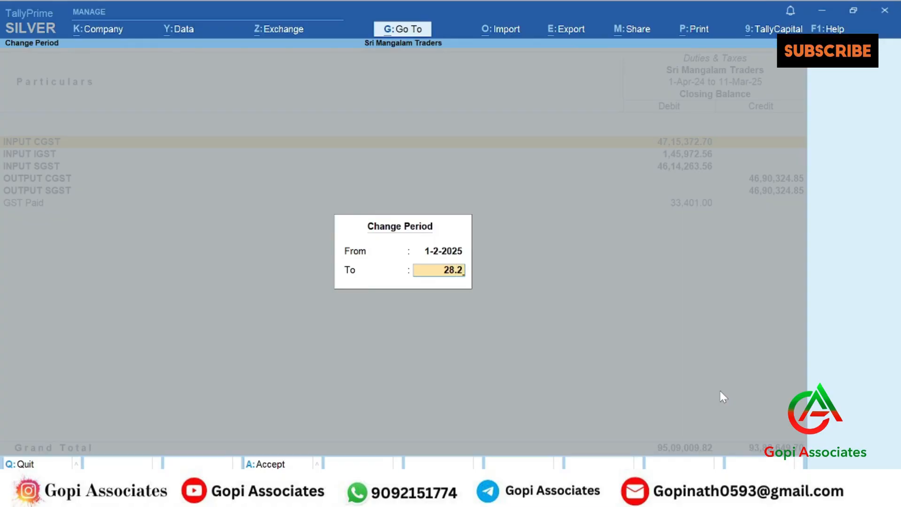
{"action": "key", "text": "Return"}
Configure the group summary to show opening balances and transactions.
{"action": "key", "text": "F12"}
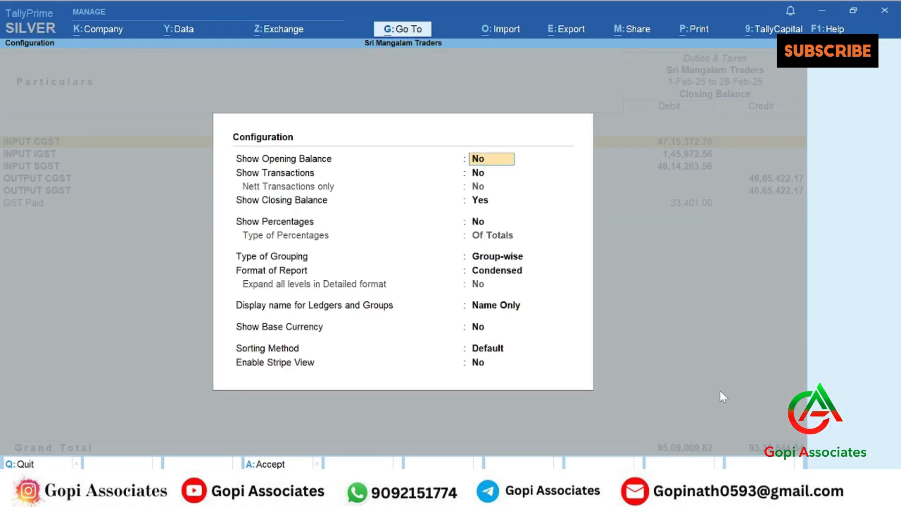
{"action": "key", "text": "y"}
{"action": "key", "text": "y"}
{"action": "key", "text": "ctrl+a"}
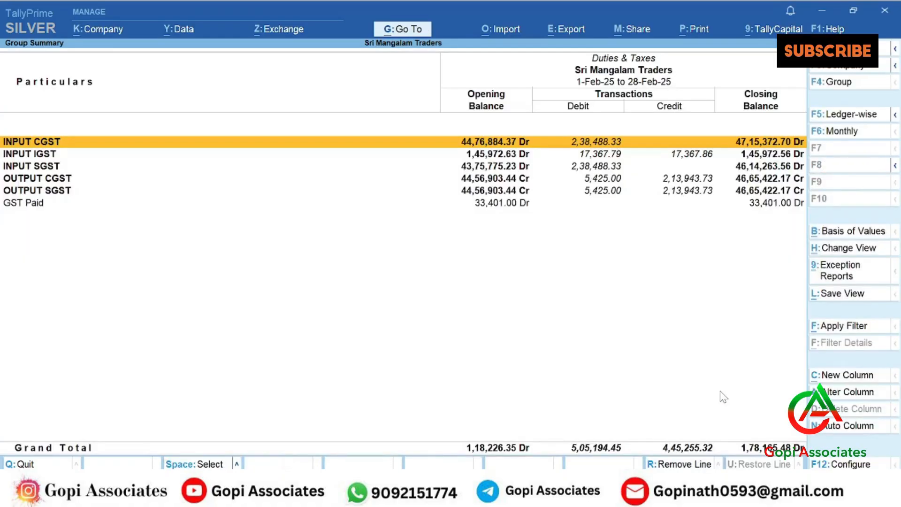
Drill down through INPUT IGST to the February vouchers of INPUT IGST @ 12% and check the two reversal journals.
{"action": "key", "text": "Down"}
{"action": "key", "text": "Return"}
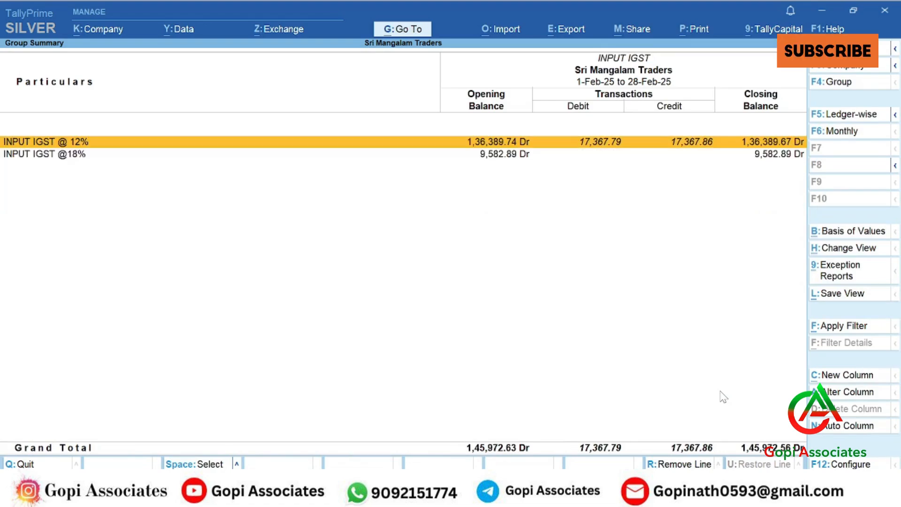
{"action": "key", "text": "Return"}
{"action": "key", "text": "Return"}
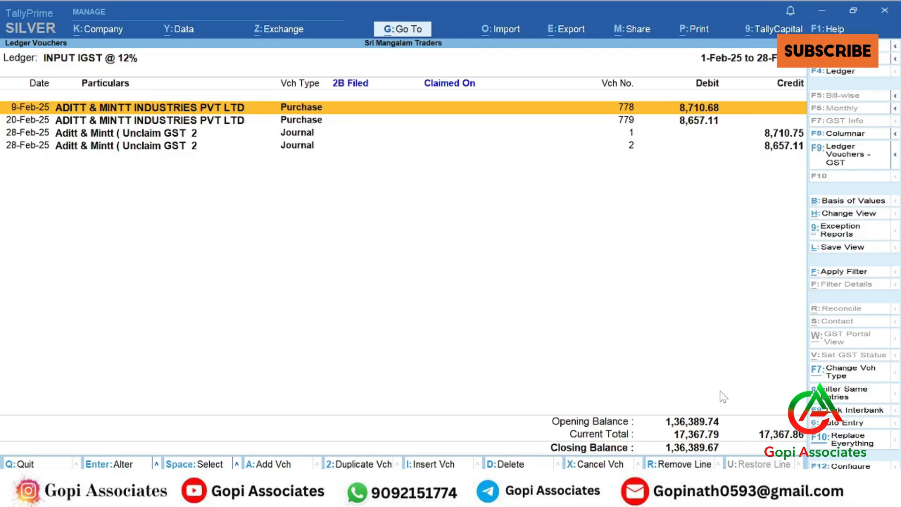
{"action": "key", "text": "Down"}
{"action": "key", "text": "Down"}
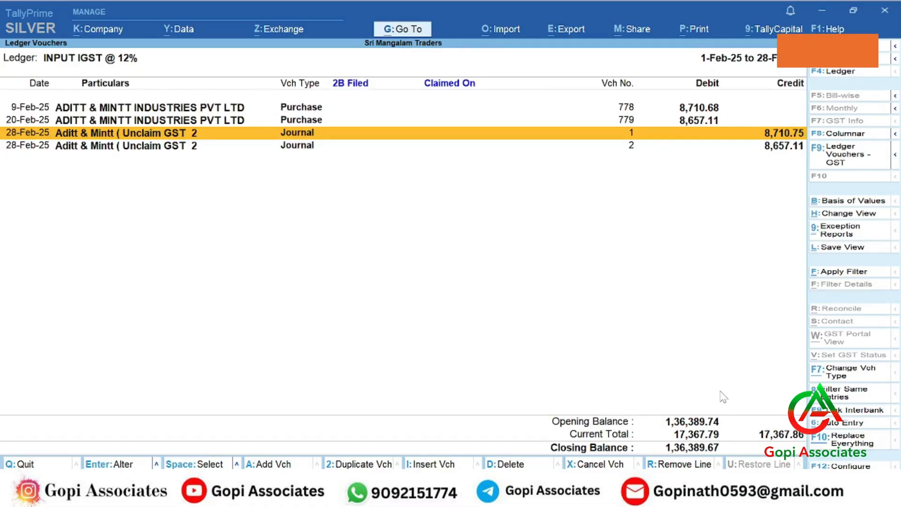
Close the ledger and group reports and open the February GSTR-3B return in detailed view.
{"action": "key", "text": "Escape"}
{"action": "key", "text": "Escape"}
{"action": "key", "text": "Escape"}
{"action": "key", "text": "Escape"}
{"action": "key", "text": "Escape"}
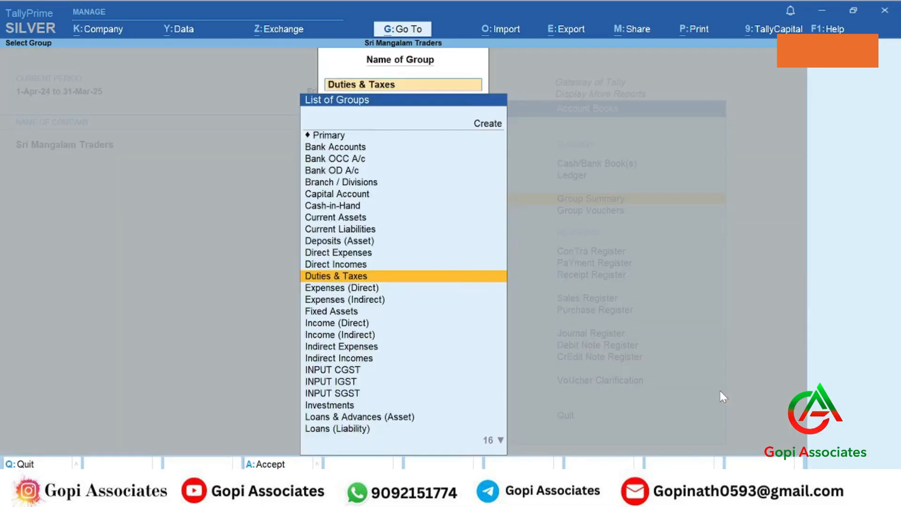
{"action": "key", "text": "Home"}
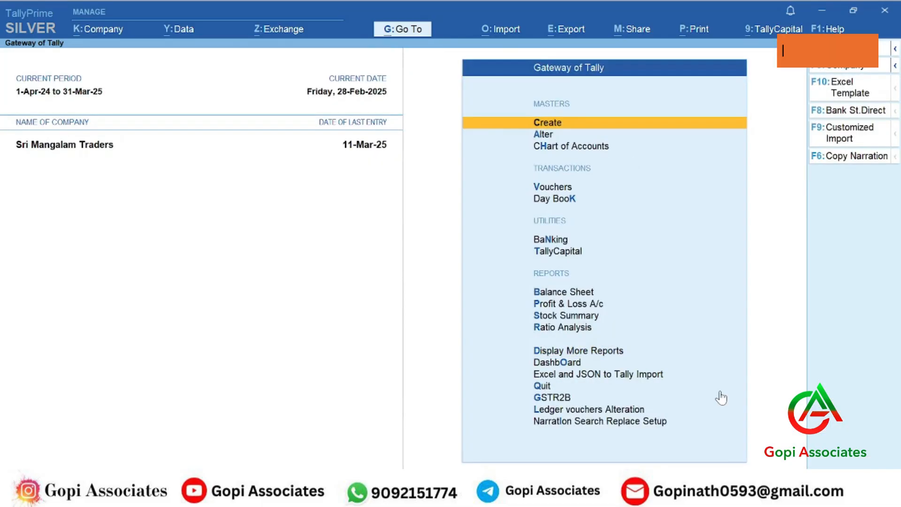
{"action": "key", "text": "d"}
{"action": "key", "text": "o"}
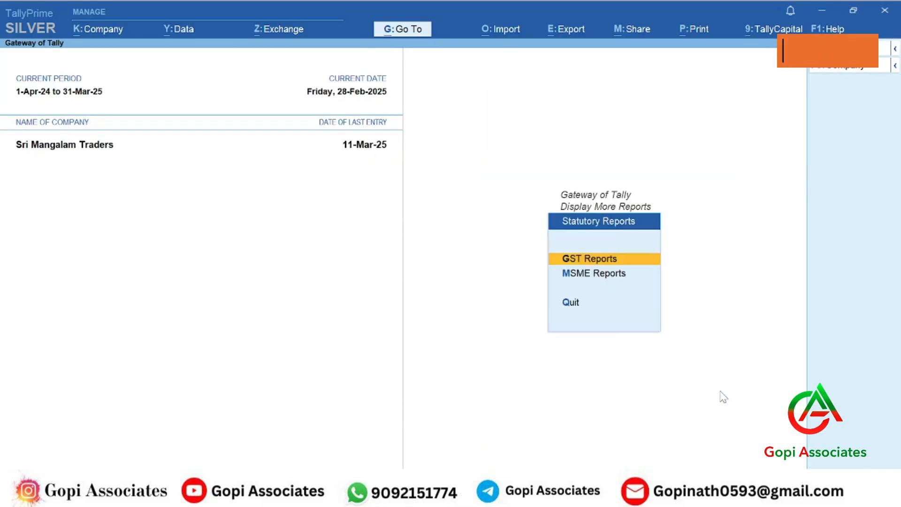
{"action": "key", "text": "Return"}
{"action": "key", "text": "Down"}
{"action": "key", "text": "Down"}
{"action": "key", "text": "Return"}
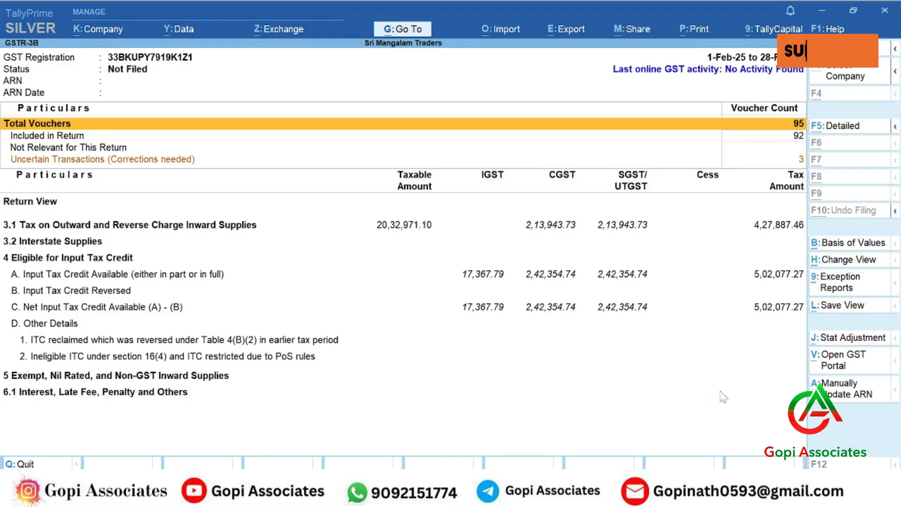
{"action": "key", "text": "alt+F5"}
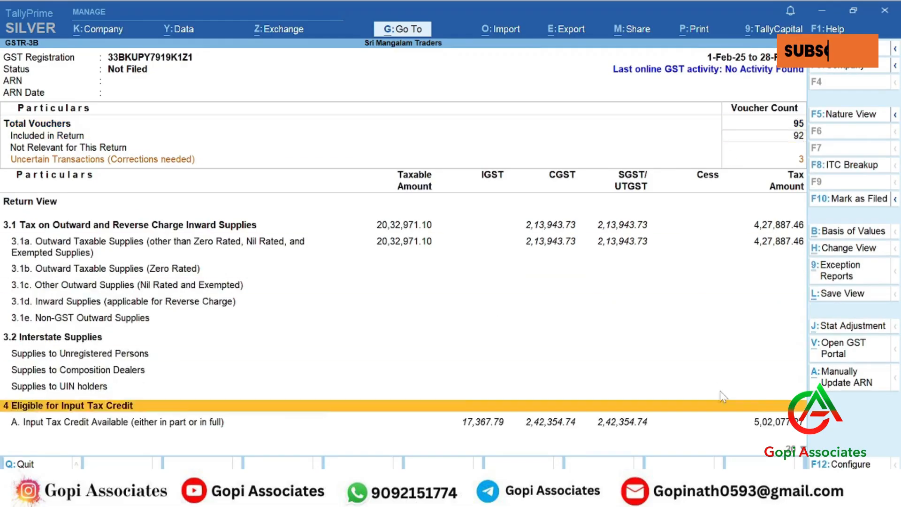
Examine the input tax credit available and reversed rows in section 4 of the GSTR-3B return.
{"action": "key", "text": "Down"}
{"action": "key", "text": "Down"}
{"action": "key", "text": "Down"}
{"action": "key", "text": "Down"}
{"action": "key", "text": "Down"}
{"action": "key", "text": "Down"}
{"action": "key", "text": "Down"}
{"action": "key", "text": "Down"}
{"action": "key", "text": "Down"}
{"action": "key", "text": "Down"}
{"action": "key", "text": "Down"}
{"action": "key", "text": "Down"}
{"action": "key", "text": "Down"}
{"action": "key", "text": "Down"}
{"action": "key", "text": "Down"}
{"action": "key", "text": "Up"}
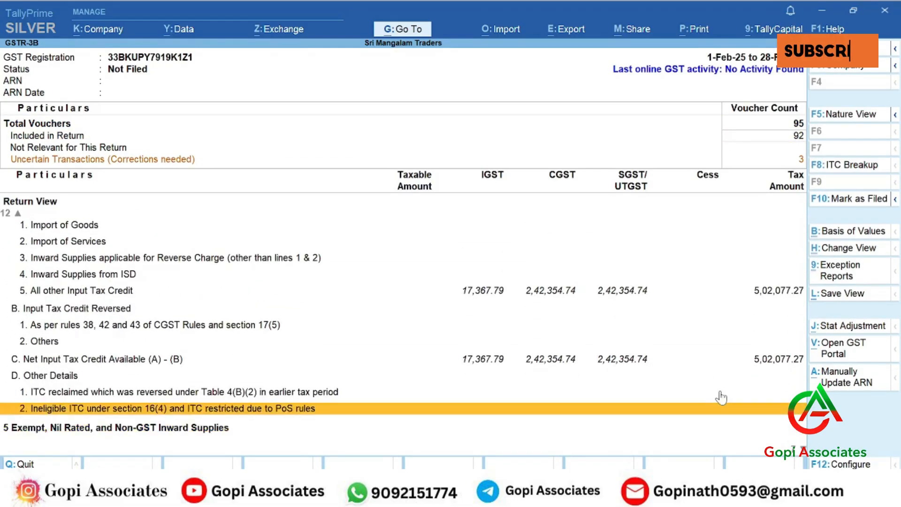
{"action": "key", "text": "Up"}
{"action": "key", "text": "Up"}
{"action": "key", "text": "Up"}
{"action": "key", "text": "Up"}
{"action": "key", "text": "Up"}
{"action": "key", "text": "Up"}
{"action": "key", "text": "Up"}
{"action": "key", "text": "Up"}
{"action": "key", "text": "Up"}
{"action": "key", "text": "Up"}
{"action": "key", "text": "Up"}
{"action": "key", "text": "Up"}
{"action": "key", "text": "Up"}
{"action": "key", "text": "Up"}
{"action": "key", "text": "Up"}
{"action": "key", "text": "Up"}
{"action": "key", "text": "Up"}
{"action": "key", "text": "Up"}
{"action": "key", "text": "Up"}
{"action": "key", "text": "Up"}
Open the return's uncertain transactions and check the voucher listed under Duplicate Voucher No./Document No.
{"action": "key", "text": "Down"}
{"action": "key", "text": "Down"}
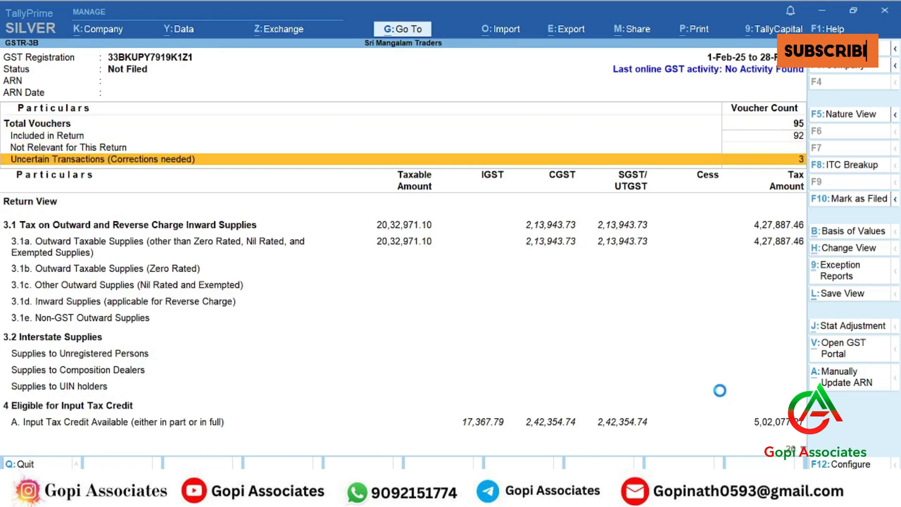
{"action": "key", "text": "Down"}
{"action": "key", "text": "Return"}
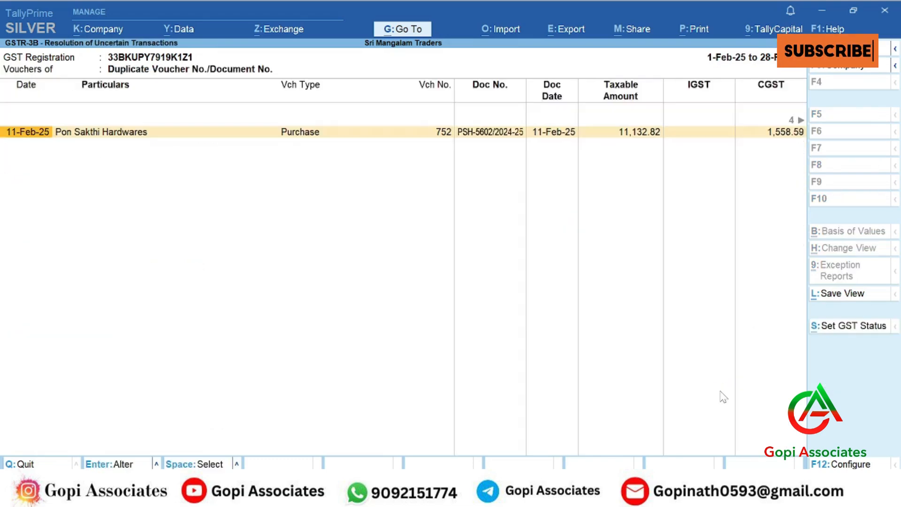
{"action": "key", "text": "Return"}
{"action": "key", "text": "Escape"}
{"action": "key", "text": "Return"}
{"action": "key", "text": "Escape"}
Set the type of supply to Goods for both Aditt & Mintt journals lacking a supply type, and return to GSTR-3B.
{"action": "key", "text": "Down"}
{"action": "key", "text": "Down"}
{"action": "key", "text": "Return"}
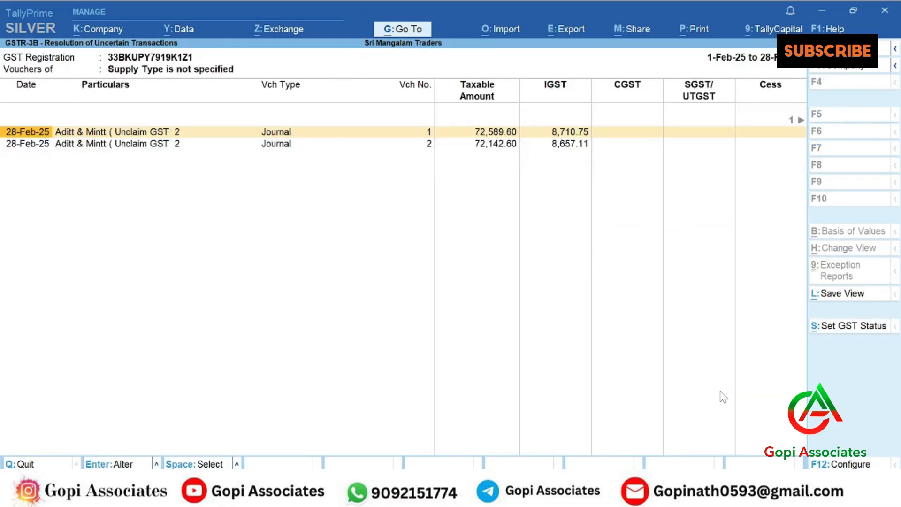
{"action": "key", "text": "Return"}
{"action": "key", "text": "Return"}
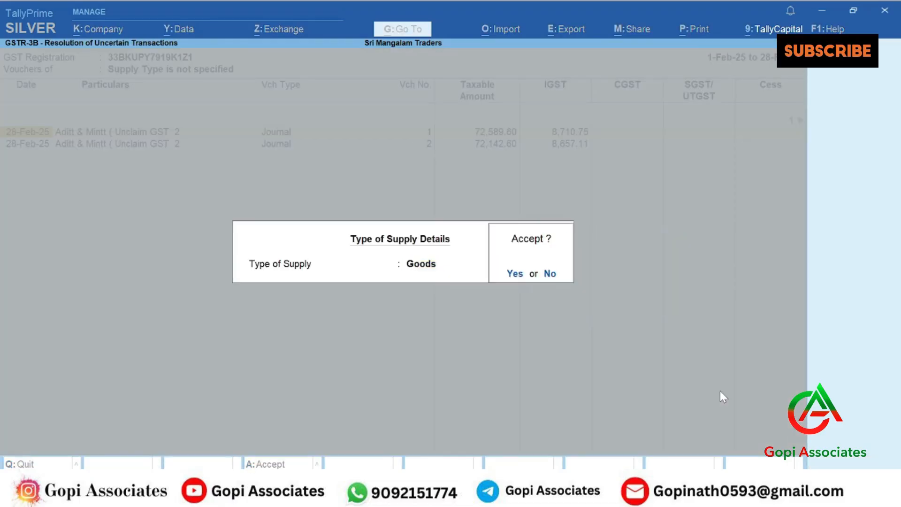
{"action": "key", "text": "Return"}
{"action": "key", "text": "Return"}
{"action": "key", "text": "Return"}
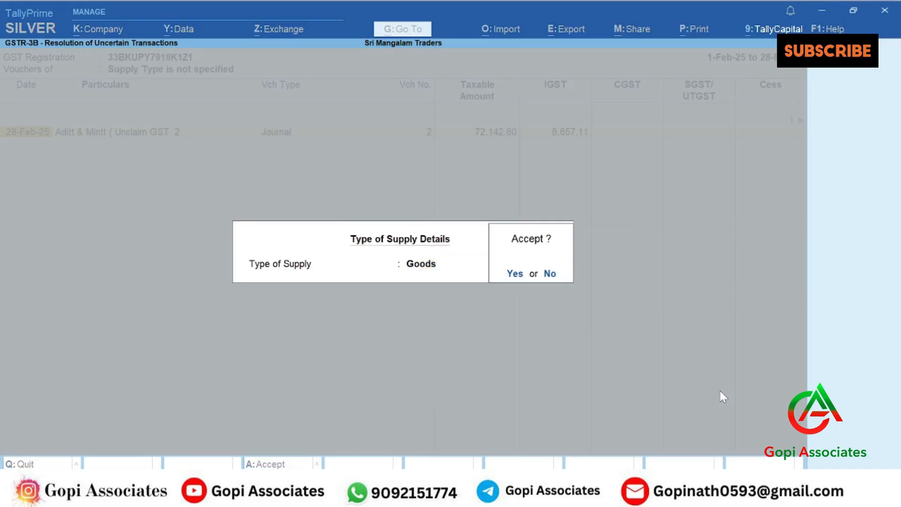
{"action": "key", "text": "Return"}
{"action": "key", "text": "Escape"}
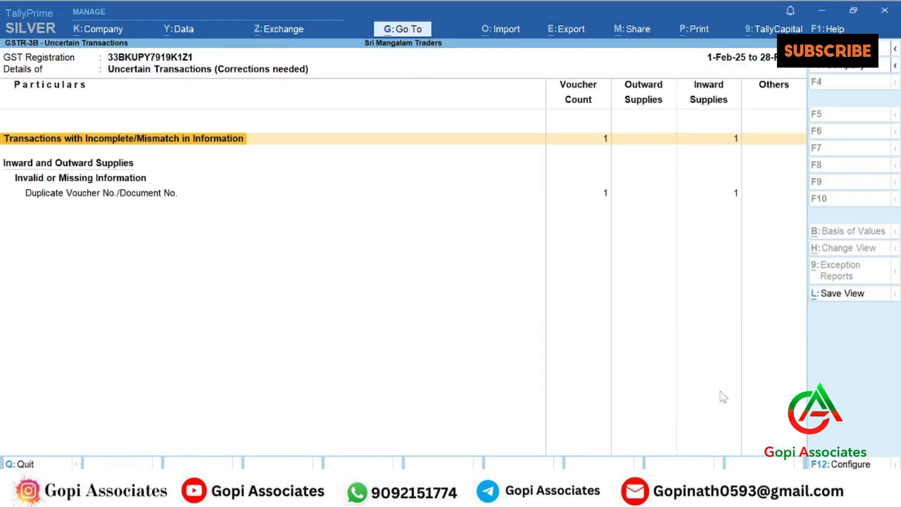
{"action": "key", "text": "Escape"}
Examine the reversed and net input tax credit rows in section 4 of the updated GSTR-3B.
{"action": "key", "text": "Down"}
{"action": "key", "text": "Down"}
{"action": "key", "text": "Down"}
{"action": "key", "text": "Down"}
{"action": "key", "text": "Down"}
{"action": "key", "text": "Down"}
{"action": "key", "text": "Down"}
{"action": "key", "text": "Down"}
{"action": "key", "text": "Down"}
{"action": "key", "text": "Down"}
{"action": "key", "text": "Down"}
{"action": "key", "text": "Down"}
{"action": "key", "text": "Down"}
{"action": "key", "text": "Down"}
{"action": "key", "text": "Down"}
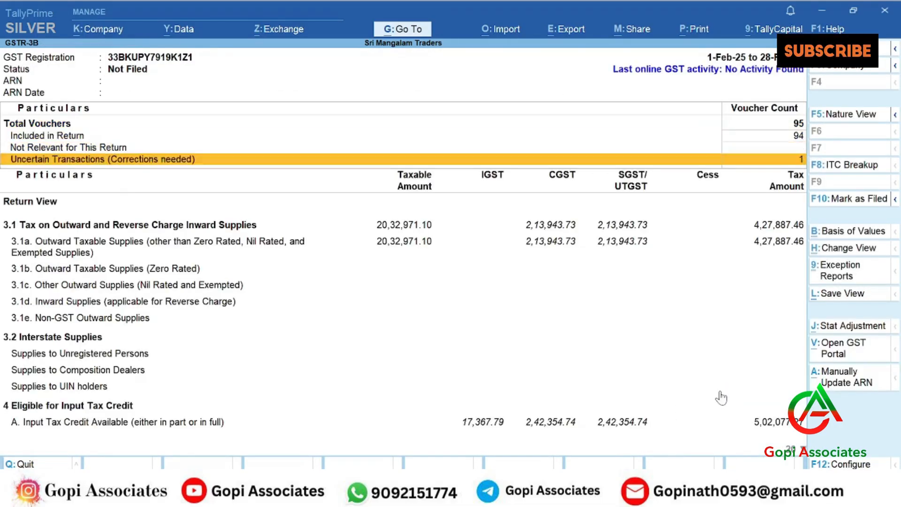
{"action": "key", "text": "Down"}
{"action": "key", "text": "Down"}
{"action": "key", "text": "Down"}
{"action": "key", "text": "Down"}
{"action": "key", "text": "Down"}
{"action": "key", "text": "Down"}
{"action": "key", "text": "Down"}
{"action": "key", "text": "Down"}
{"action": "key", "text": "Down"}
{"action": "key", "text": "Down"}
{"action": "key", "text": "Down"}
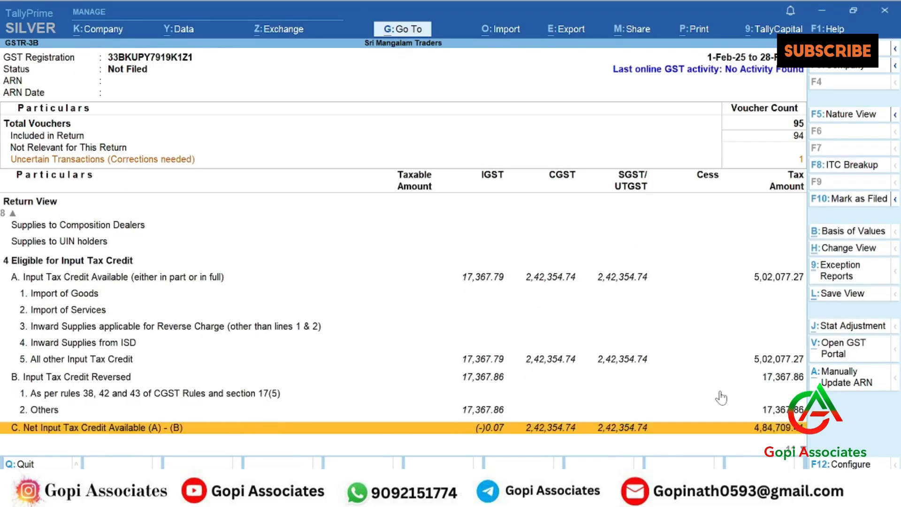
View the vouchers behind Others under Input Tax Credit Reversed and return to the GSTR-3B report.
{"action": "key", "text": "Up"}
{"action": "key", "text": "Up"}
{"action": "key", "text": "Up"}
{"action": "key", "text": "Up"}
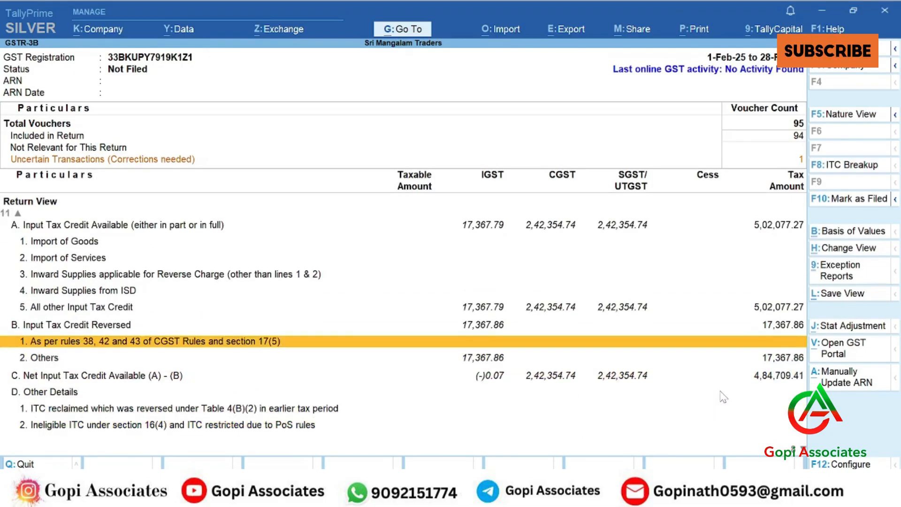
{"action": "key", "text": "Down"}
{"action": "key", "text": "Return"}
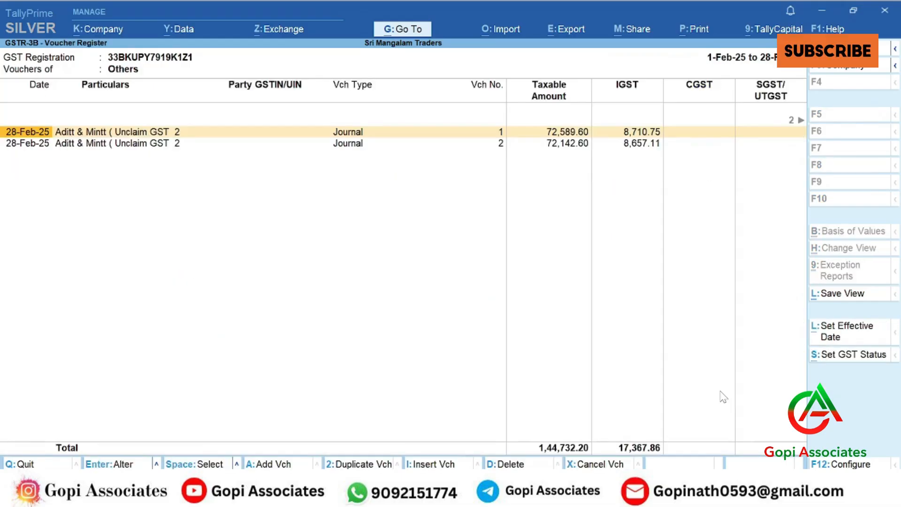
{"action": "key", "text": "Escape"}
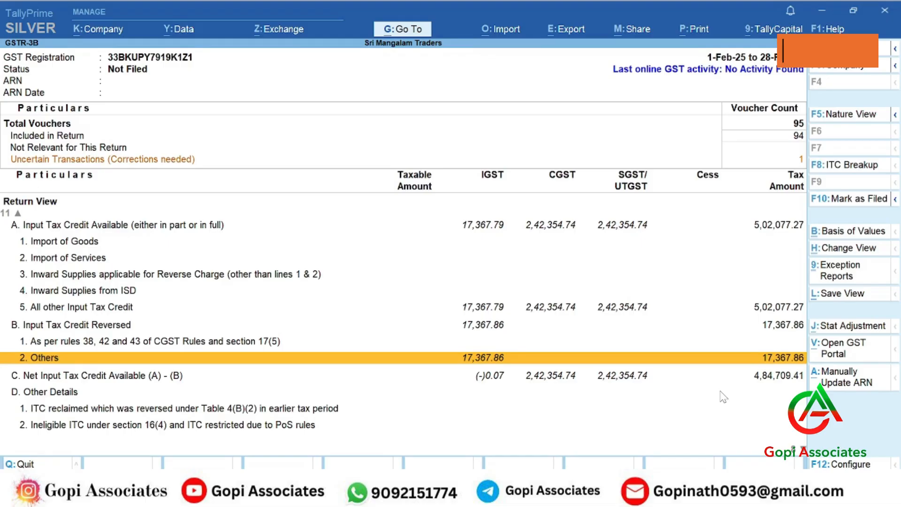
{"action": "scroll", "coordinate": [547, 349], "scroll_direction": "up", "scroll_amount": 10}
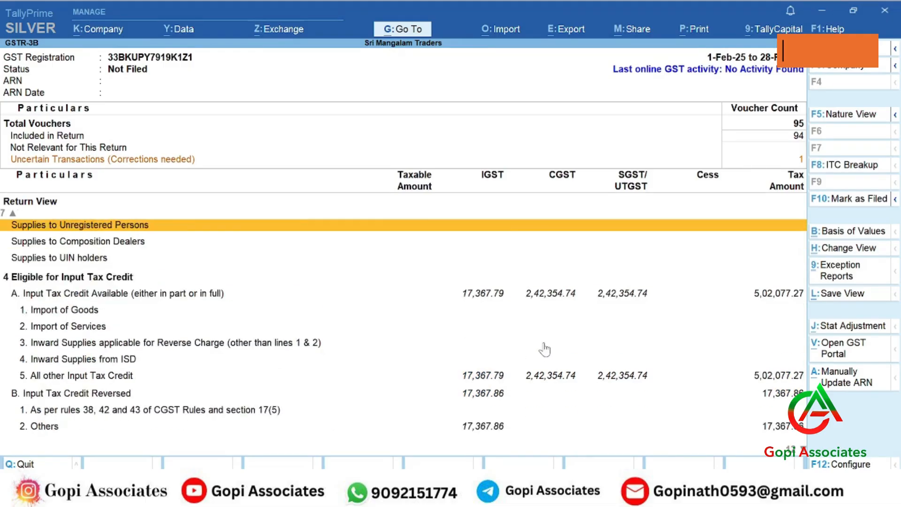
{"action": "scroll", "coordinate": [546, 349], "scroll_direction": "up", "scroll_amount": 3}
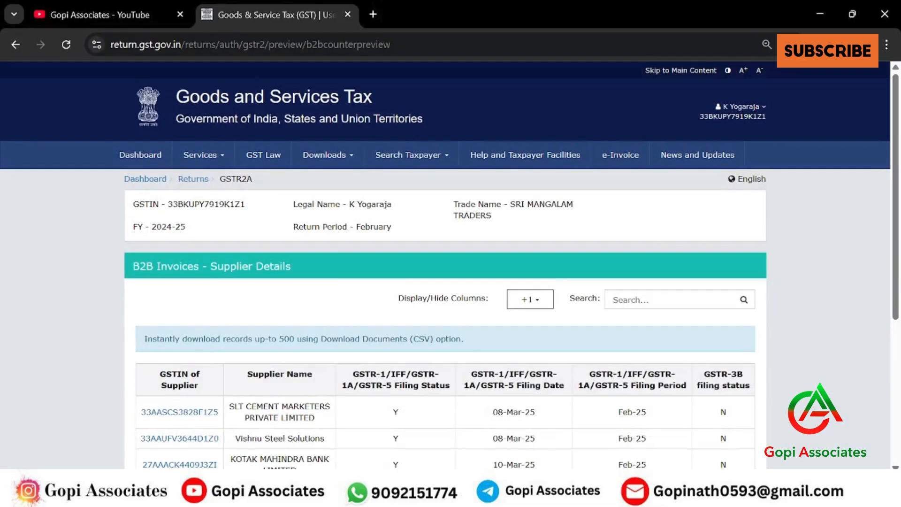
Switch to the Gopi Associates YouTube channel in the browser and browse its uploaded videos.
{"action": "left_click", "coordinate": [145, 1]}
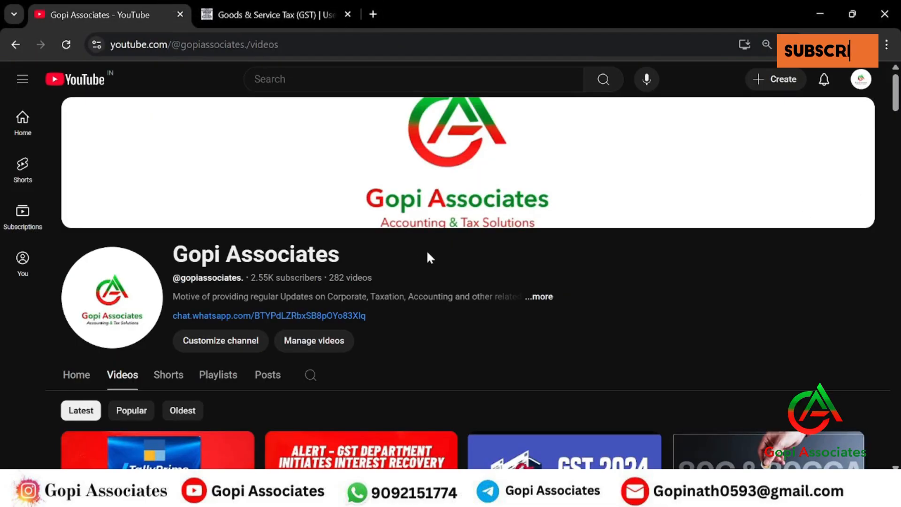
{"action": "scroll", "coordinate": [428, 253], "scroll_direction": "down", "scroll_amount": 7}
{"action": "scroll", "coordinate": [431, 245], "scroll_direction": "down", "scroll_amount": 5}
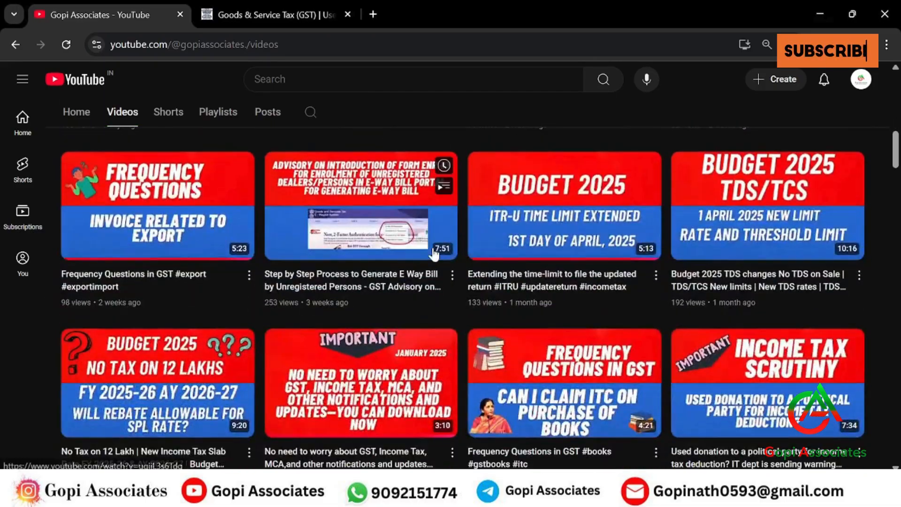